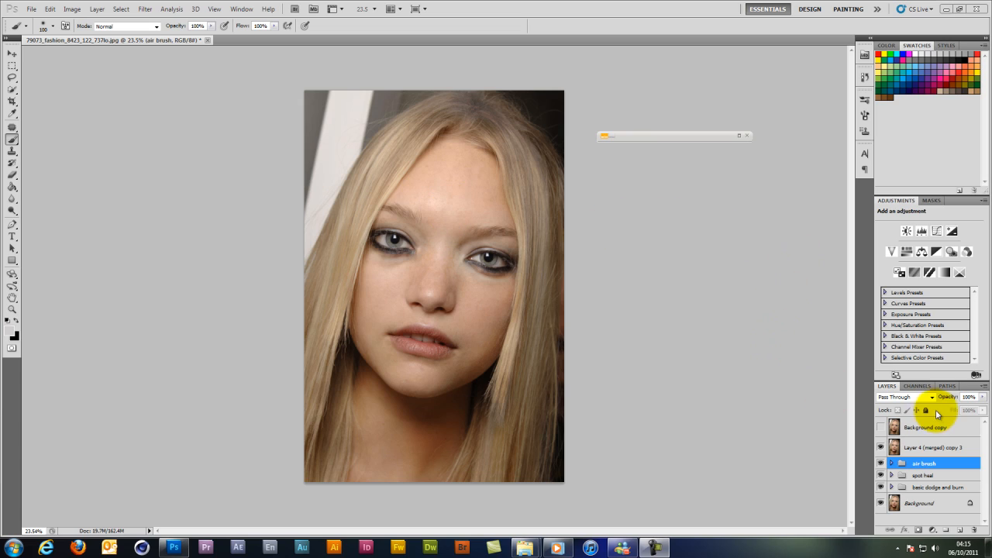
# Step: Duplicate the layer "Layer 4 (merged) copy 3" and apply a Surface Blur with radius 15 pixels and threshold 15 levels
pyautogui.click(921, 449)
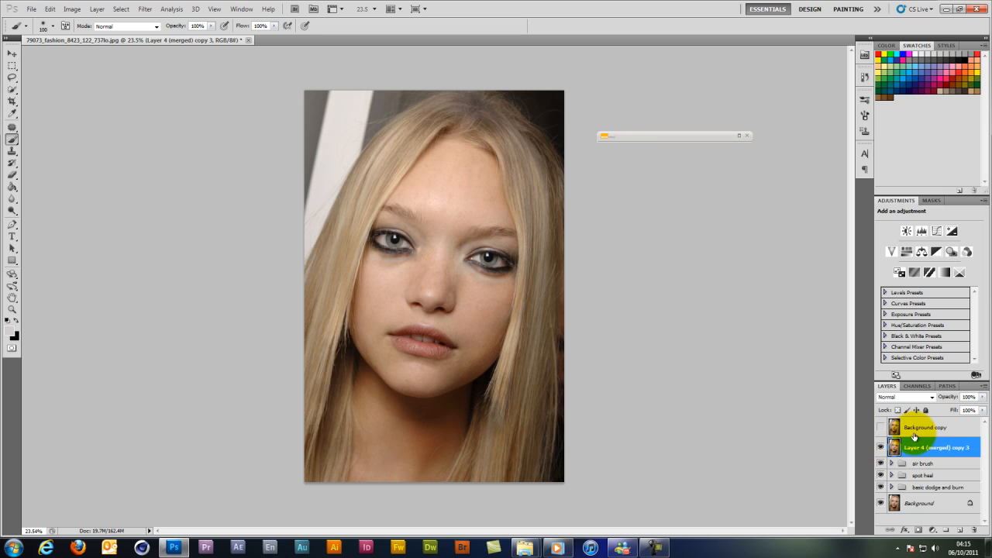
pyautogui.hotkey('ctrl', 'j')
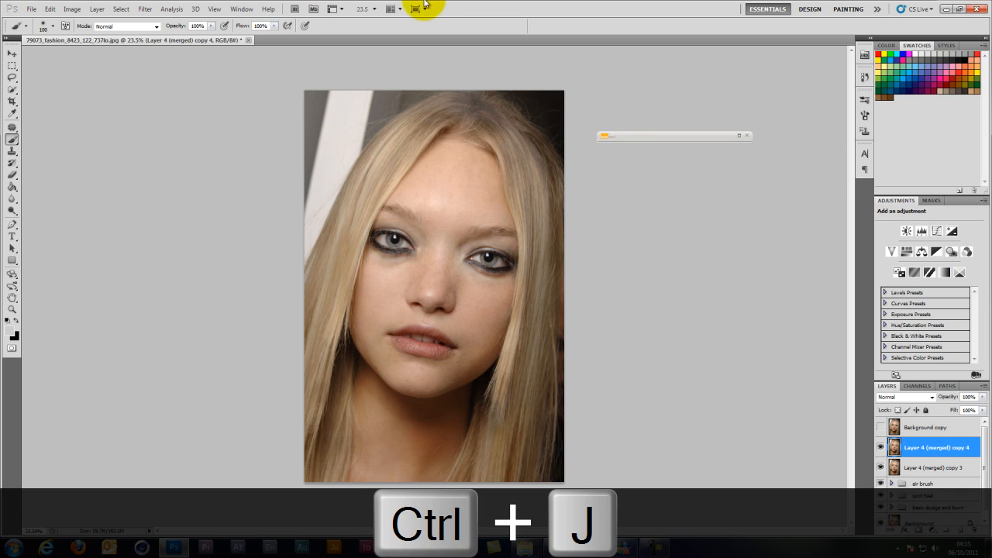
pyautogui.click(149, 10)
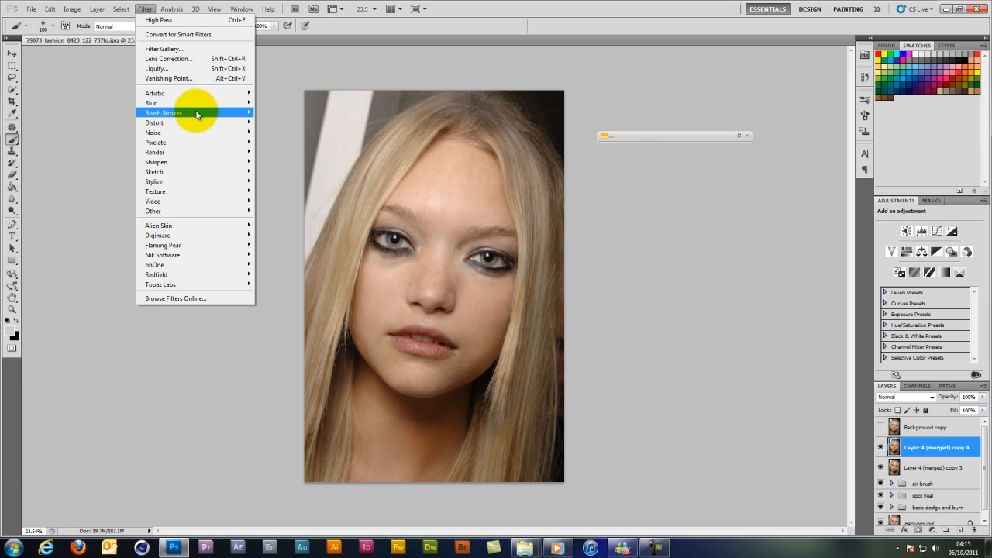
pyautogui.moveTo(203, 105)
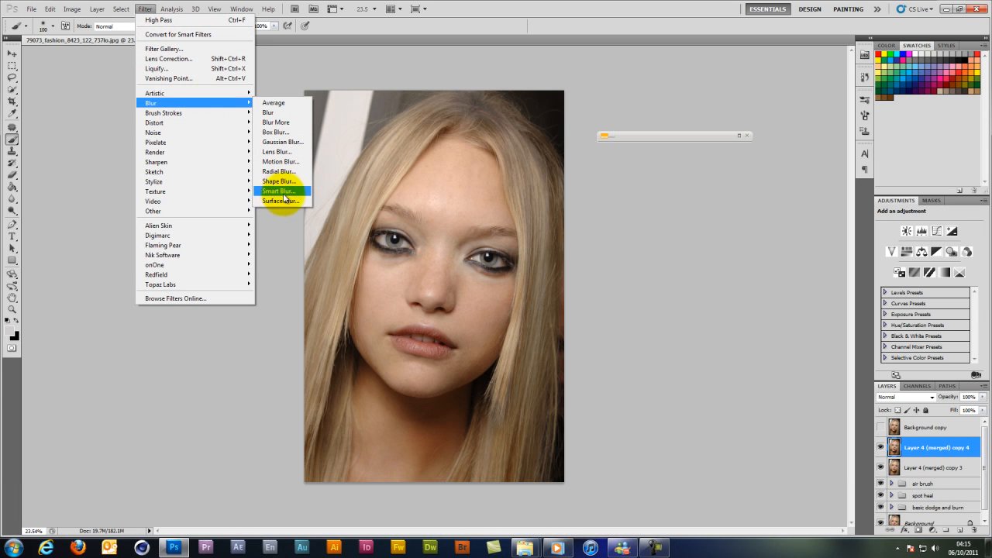
pyautogui.click(281, 201)
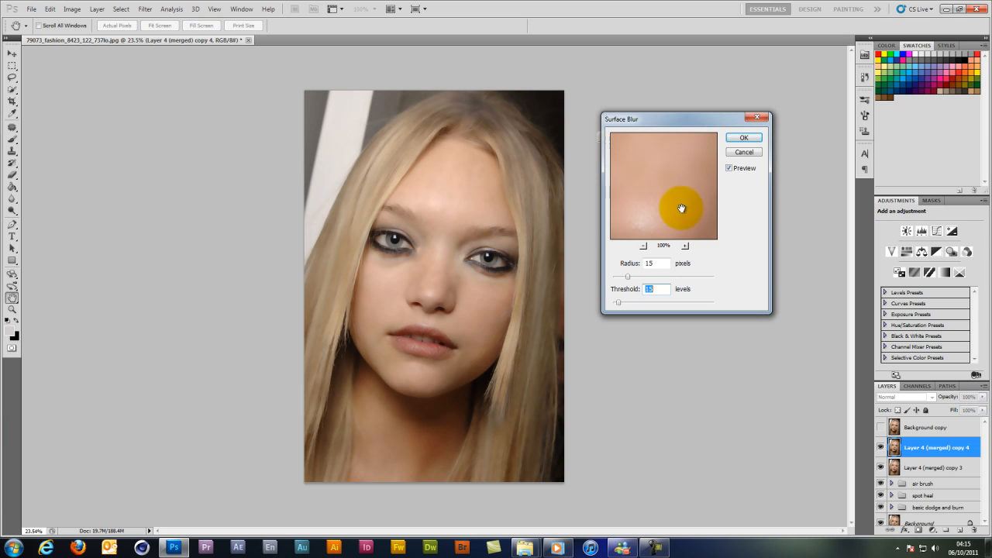
pyautogui.click(734, 140)
# Step: Add a layer mask to the blurred layer and mask out the eyes and lips with a black 175-pixel brush
pyautogui.press('b')
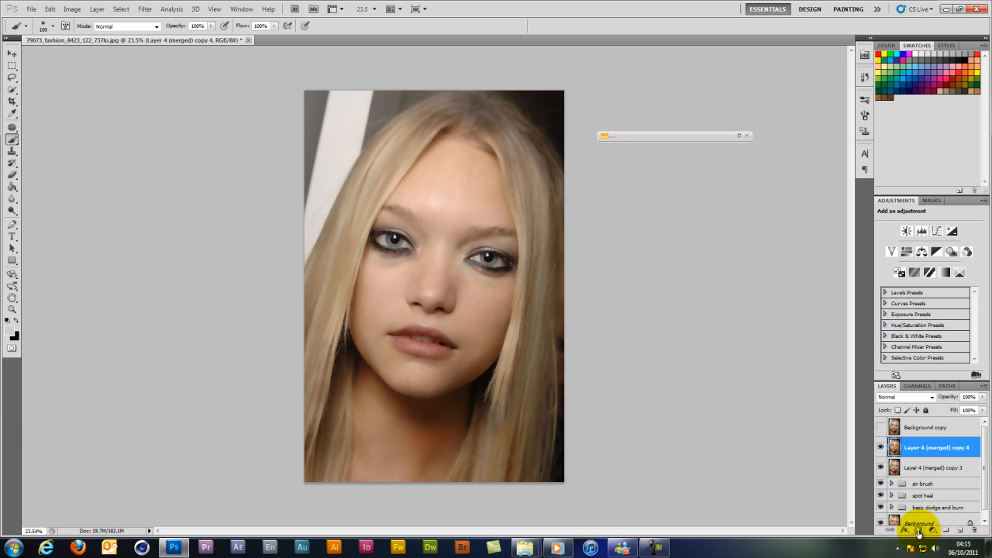
pyautogui.click(918, 531)
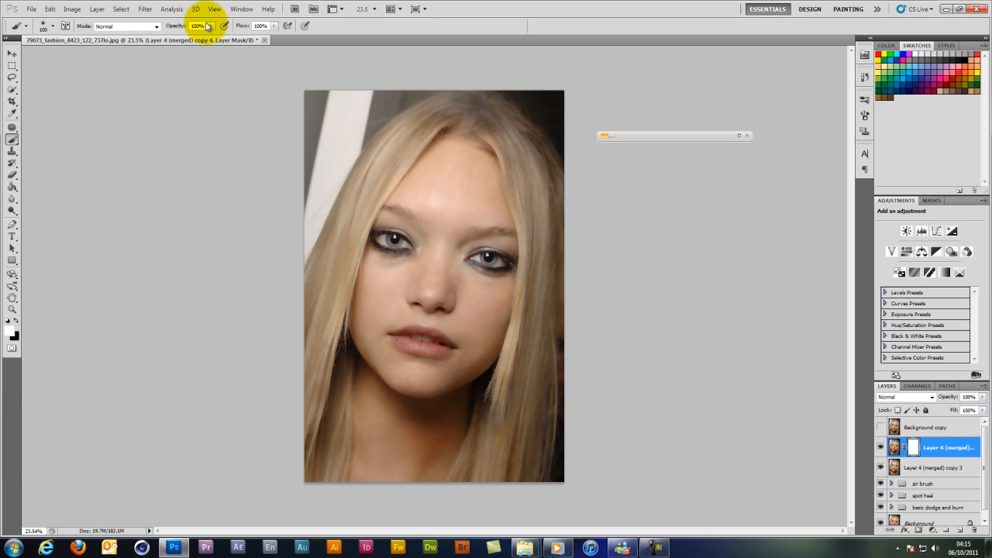
pyautogui.press('x')
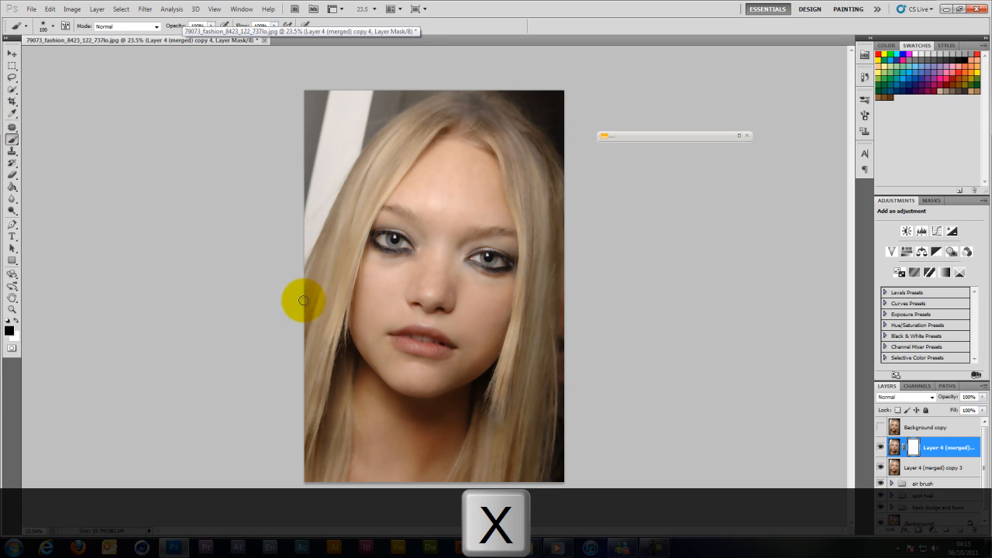
pyautogui.press(']')
pyautogui.press(']')
pyautogui.press(']')
pyautogui.press(']')
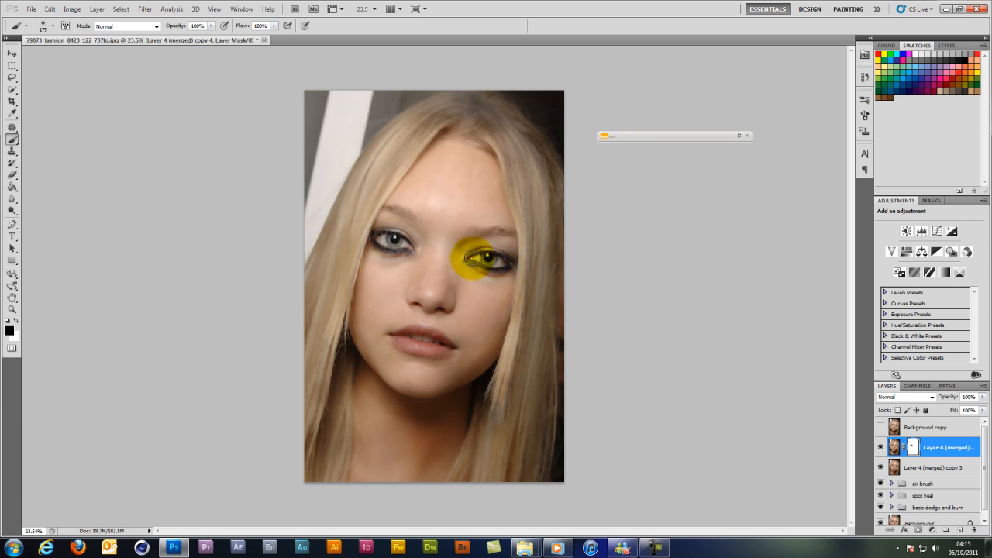
pyautogui.moveTo(512, 260); pyautogui.dragTo(509, 261)
pyautogui.moveTo(393, 336)
pyautogui.mouseDown()
pyautogui.moveTo(446, 344)
pyautogui.moveTo(420, 332)
pyautogui.mouseUp()
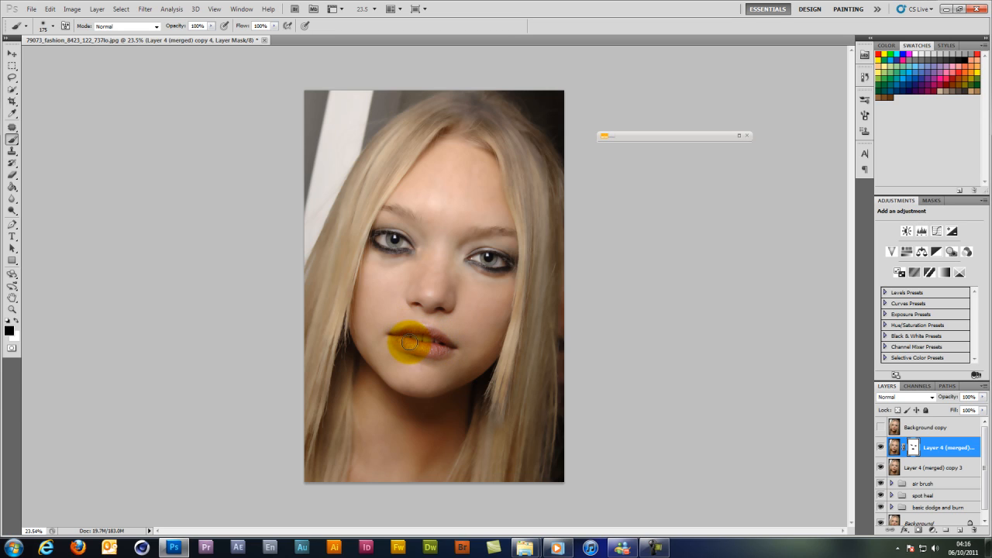
# Step: Enlarge the brush to 500 pixels and mask the blur off the hair and background around the face
pyautogui.press(']')
pyautogui.press(']')
pyautogui.press(']')
pyautogui.press(']')
pyautogui.press(']')
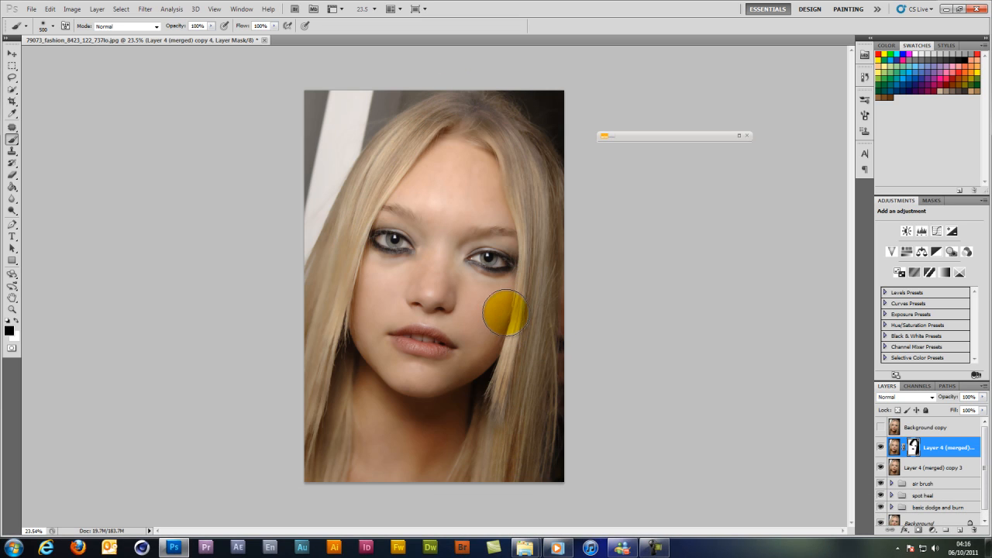
pyautogui.moveTo(366, 170)
pyautogui.mouseDown()
pyautogui.moveTo(333, 250)
pyautogui.moveTo(318, 332)
pyautogui.moveTo(326, 274)
pyautogui.moveTo(337, 228)
pyautogui.moveTo(313, 376)
pyautogui.moveTo(320, 464)
pyautogui.moveTo(320, 309)
pyautogui.moveTo(320, 337)
pyautogui.moveTo(357, 204)
pyautogui.moveTo(377, 159)
pyautogui.moveTo(413, 131)
pyautogui.moveTo(465, 113)
pyautogui.mouseUp()
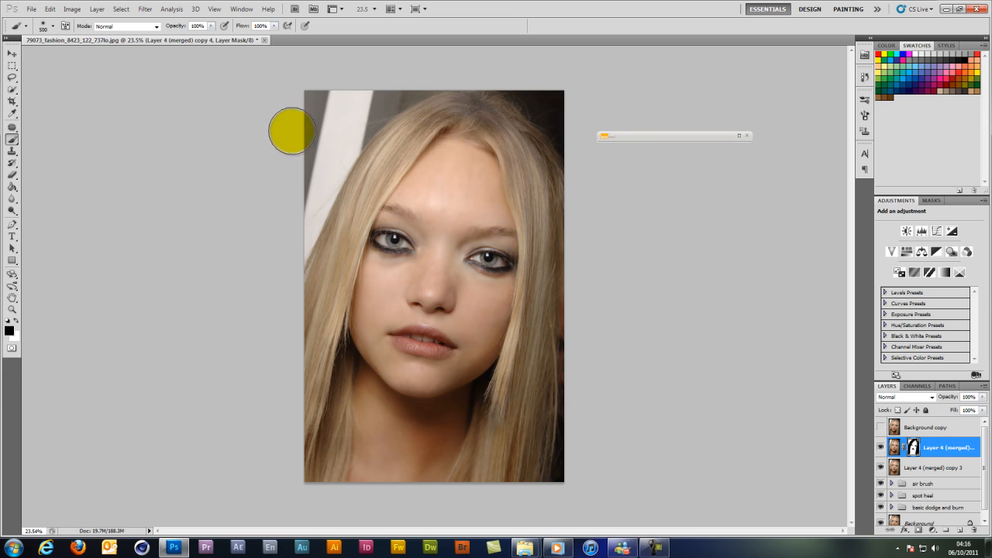
pyautogui.moveTo(332, 98)
pyautogui.mouseDown()
pyautogui.moveTo(307, 180)
pyautogui.moveTo(338, 117)
pyautogui.moveTo(362, 95)
pyautogui.moveTo(328, 145)
pyautogui.moveTo(327, 105)
pyautogui.moveTo(292, 231)
pyautogui.moveTo(338, 105)
pyautogui.mouseUp()
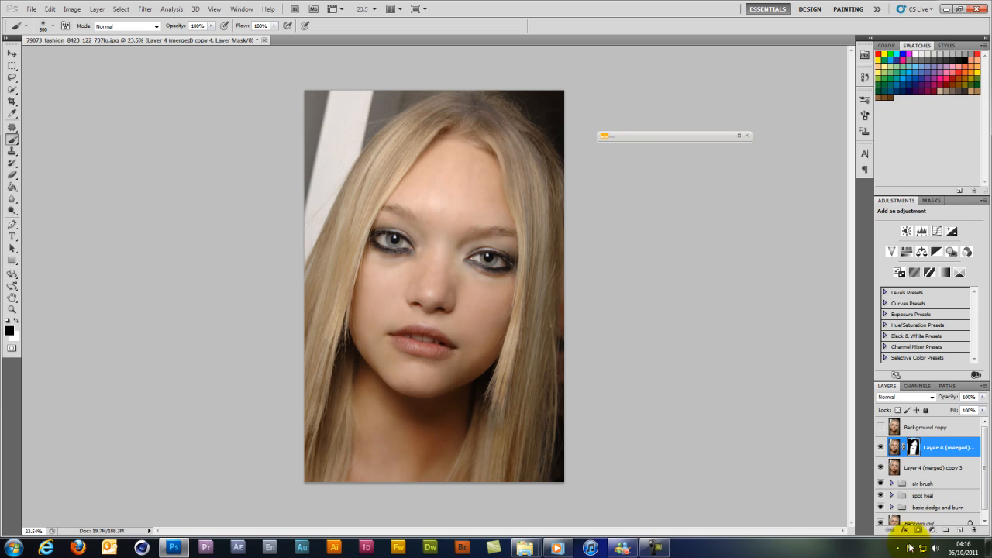
# Step: Merge the masked blur layer and the layer beneath it into a new combined copy, keeping the originals
pyautogui.click(911, 468)
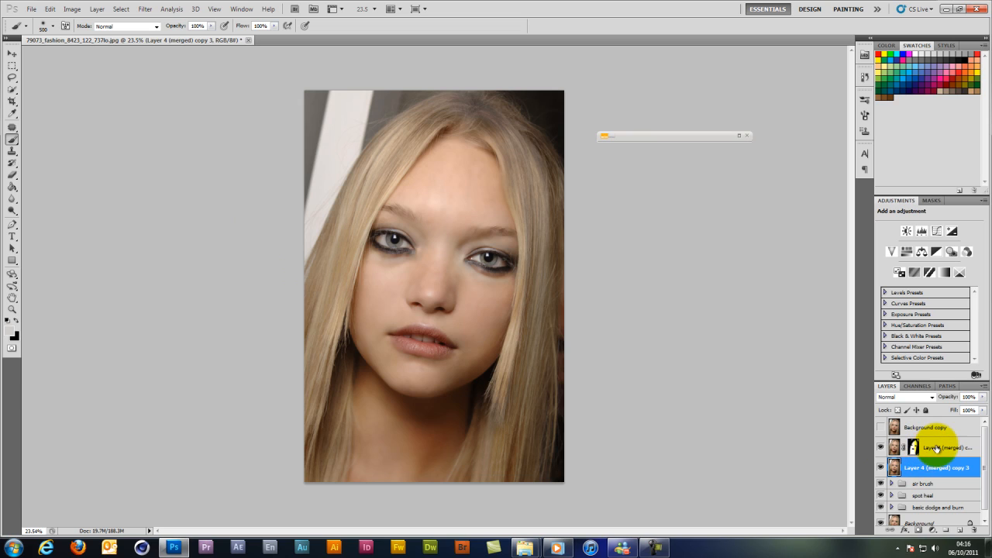
pyautogui.click(936, 446)
pyautogui.hotkey('ctrl', 'alt', 'e')
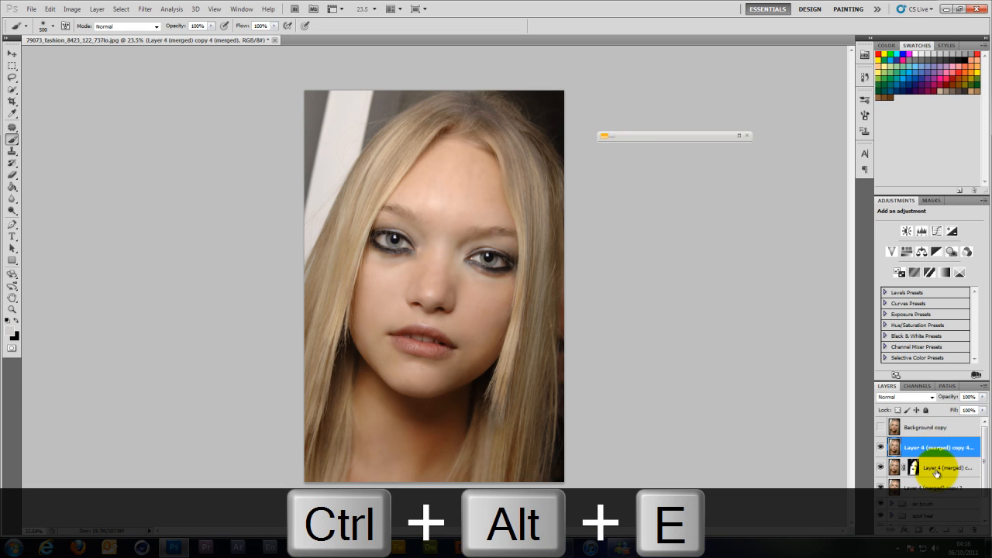
# Step: Group the masked blur layer and the layer beneath it, naming the group "Blur"
pyautogui.click(936, 467)
pyautogui.keyDown('shift'); pyautogui.click(936, 485); pyautogui.keyUp('shift')
pyautogui.hotkey('ctrl', 'g')
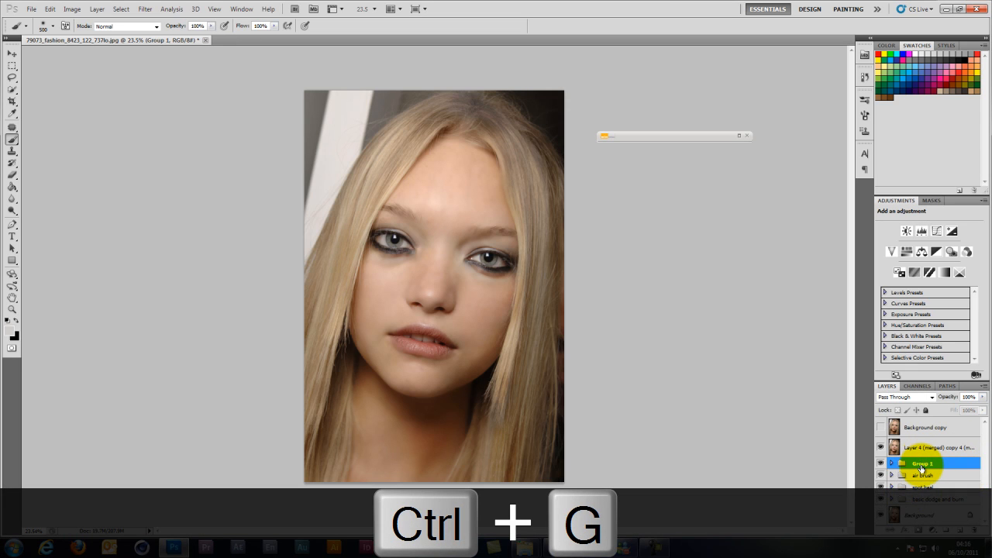
pyautogui.doubleClick(922, 463)
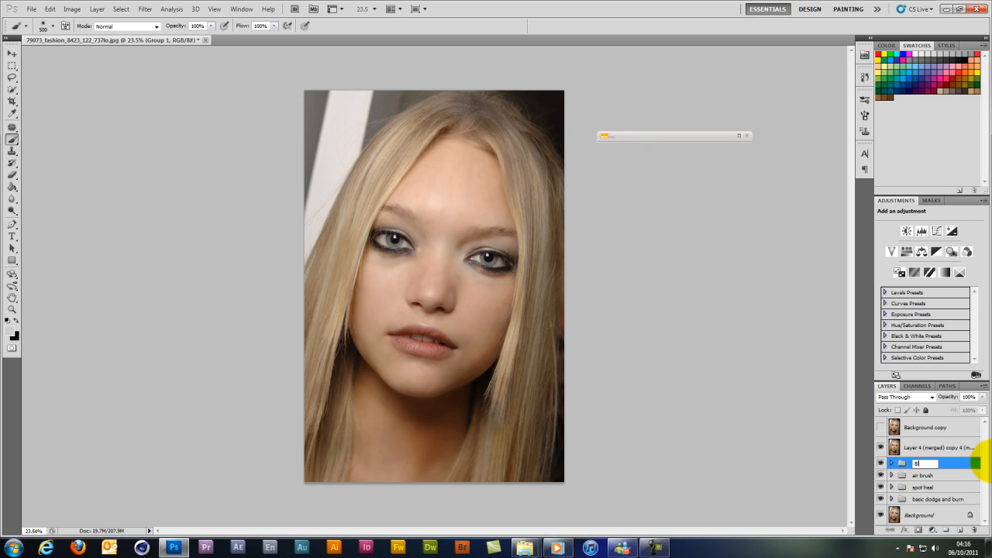
pyautogui.click(952, 465)
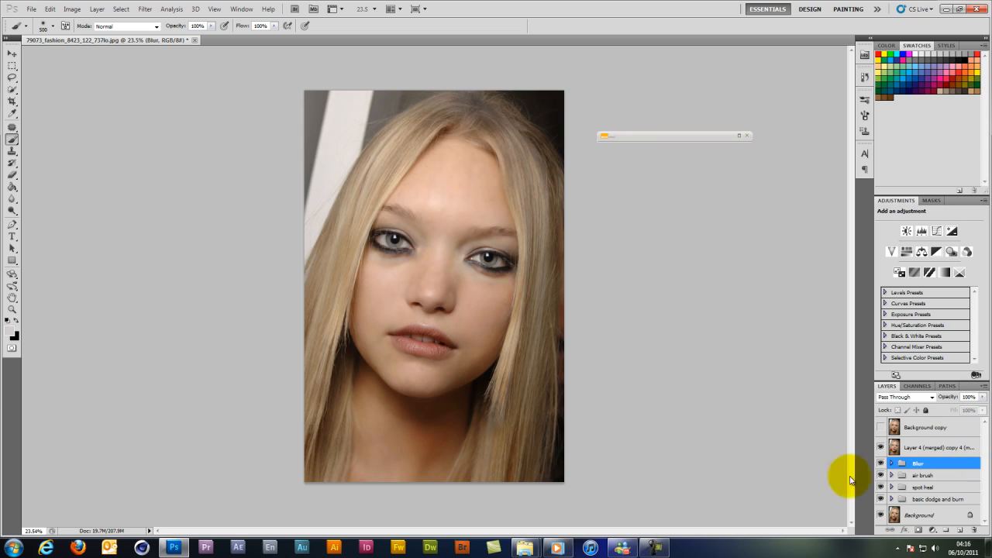
# Step: Create a layer above the merged copy and clone lighter skin over the inner end of the right-hand eyebrow with a 45-pixel Clone Stamp
pyautogui.click(907, 447)
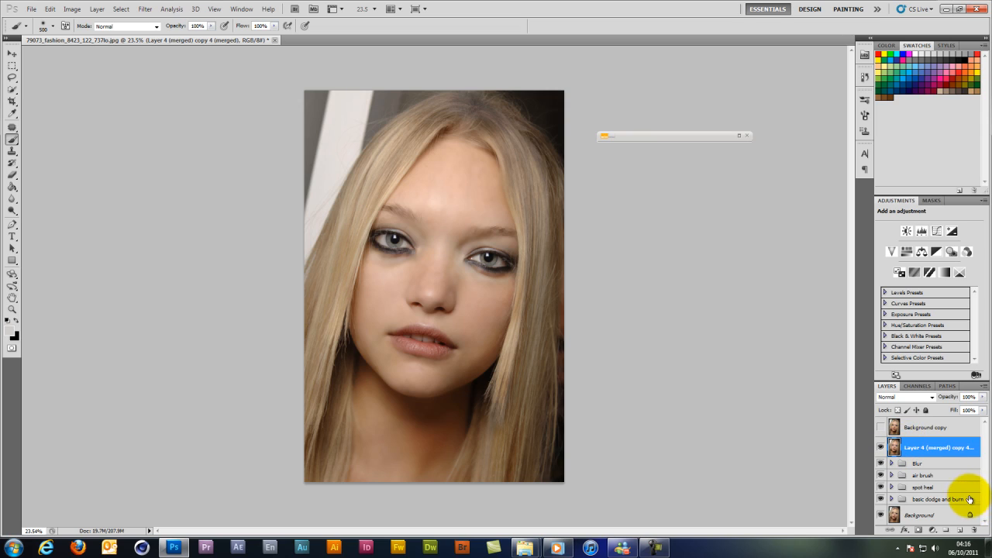
pyautogui.click(959, 530)
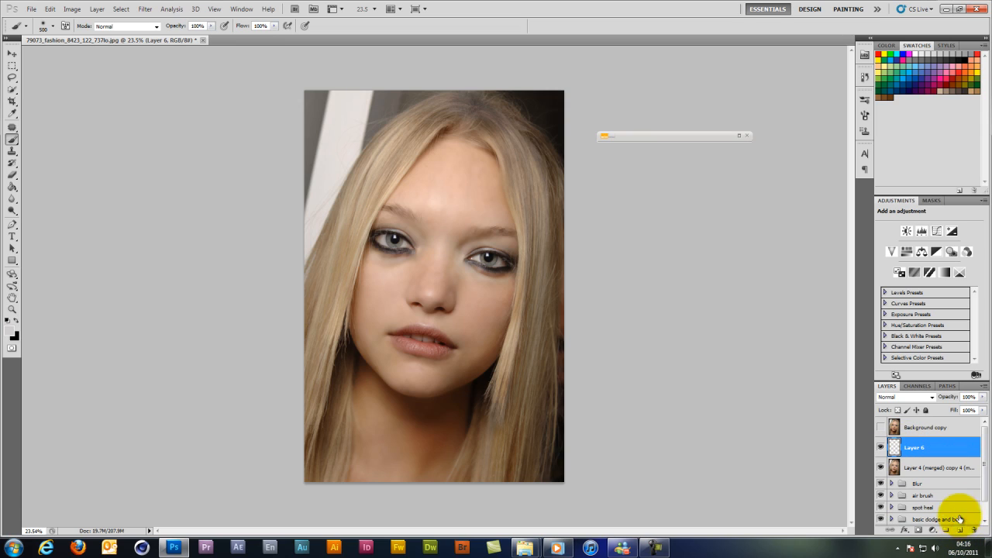
pyautogui.click(13, 150)
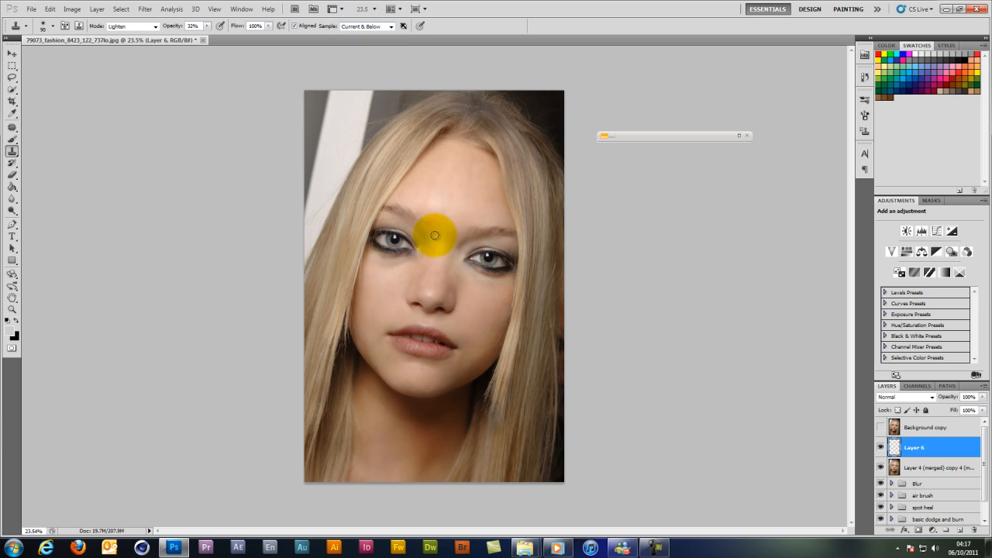
pyautogui.scroll(3, 474, 227)
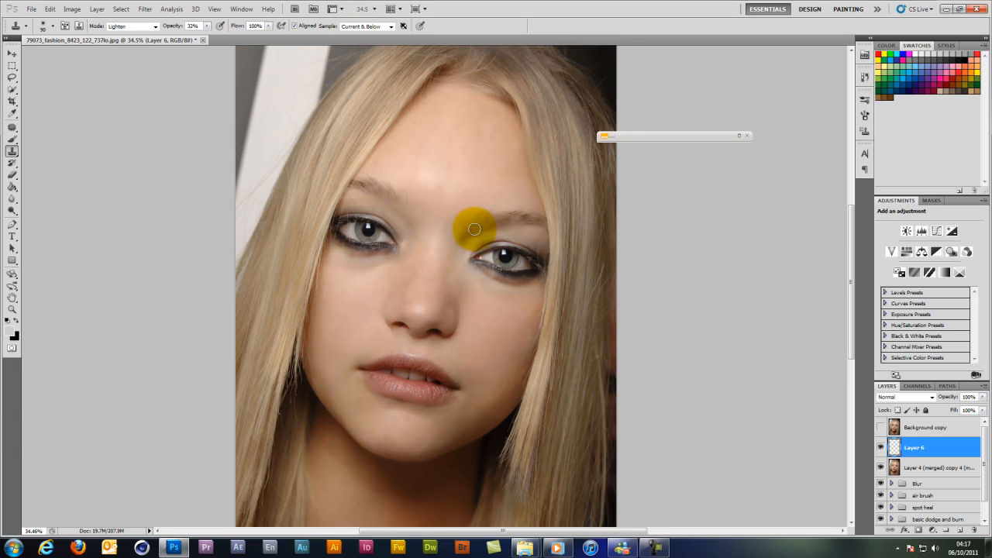
pyautogui.scroll(1, 474, 228)
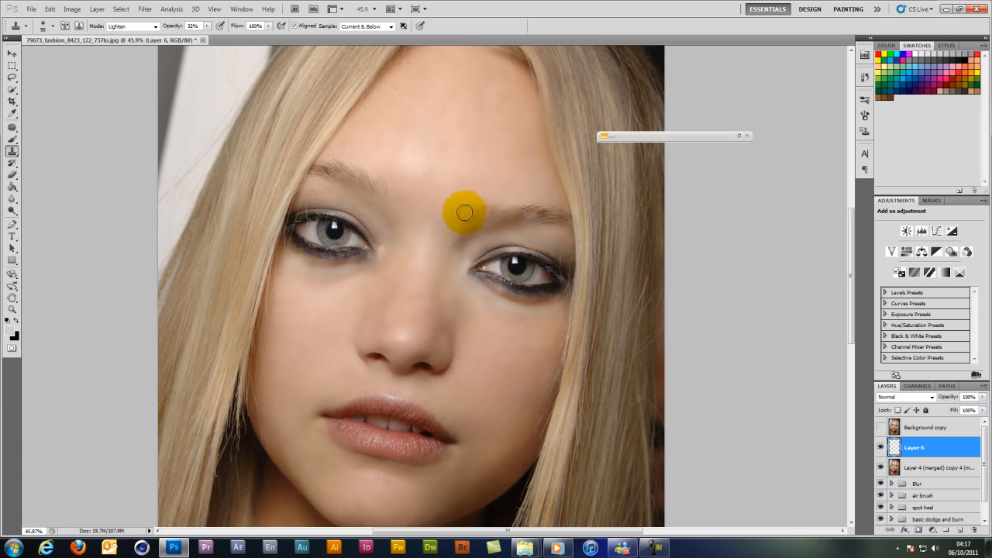
pyautogui.press('[')
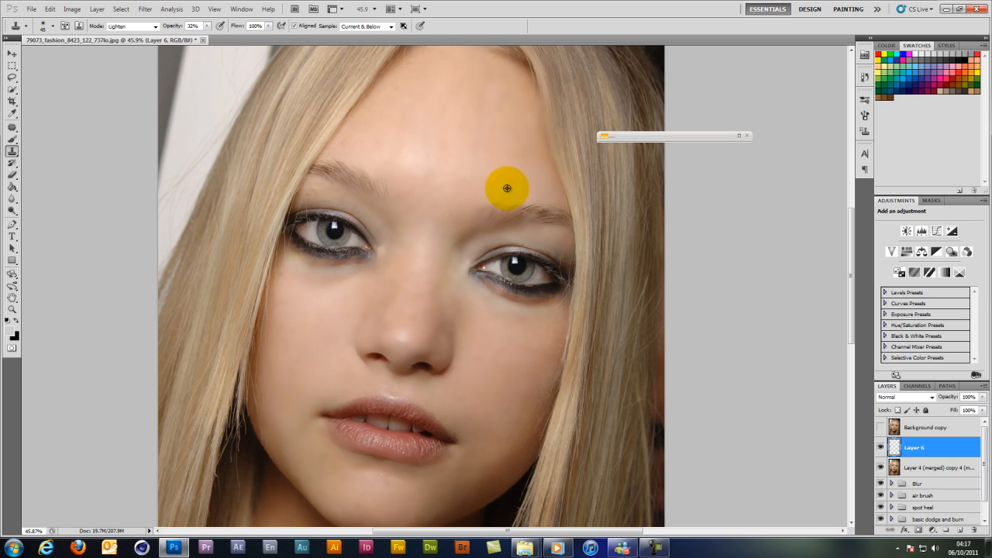
pyautogui.moveTo(506, 190)
pyautogui.mouseDown()
pyautogui.moveTo(454, 226)
pyautogui.moveTo(469, 217)
pyautogui.mouseUp()
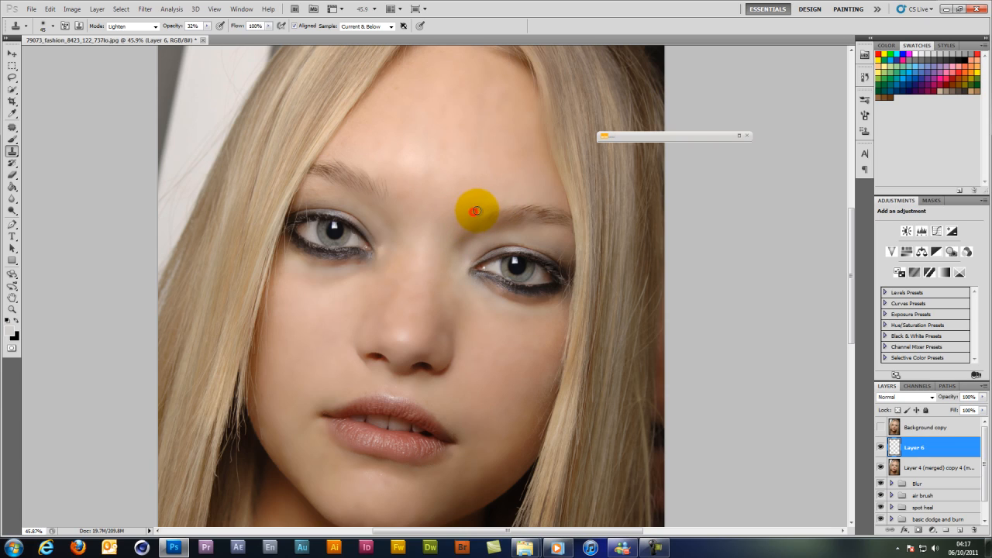
pyautogui.moveTo(490, 203); pyautogui.dragTo(454, 215)
# Step: Sample the nearby forehead skin and clone it over the inner end of the left-hand eyebrow
pyautogui.keyDown('alt'); pyautogui.click(405, 182); pyautogui.keyUp('alt')
pyautogui.click(390, 193)
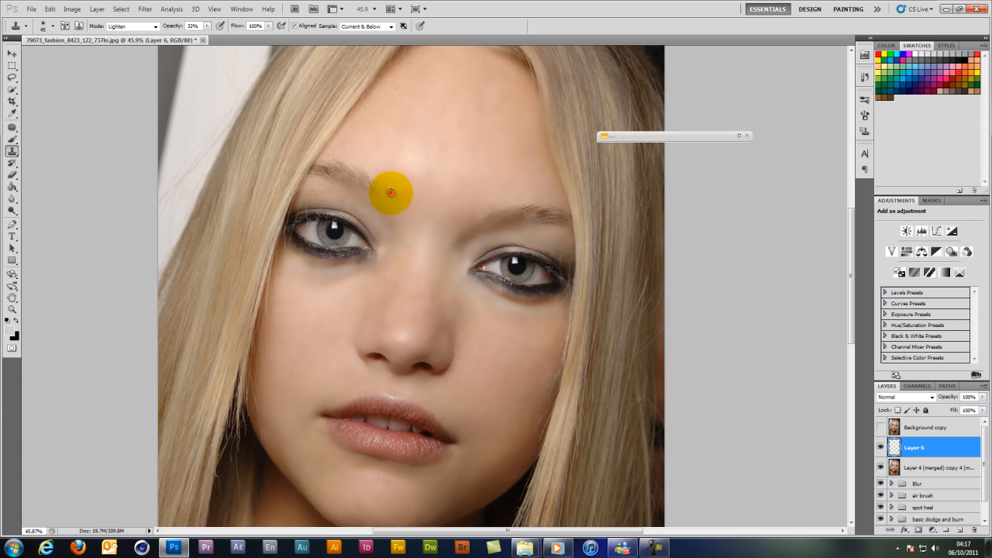
pyautogui.moveTo(390, 193); pyautogui.dragTo(380, 164)
pyautogui.scroll(-6, 591, 155)
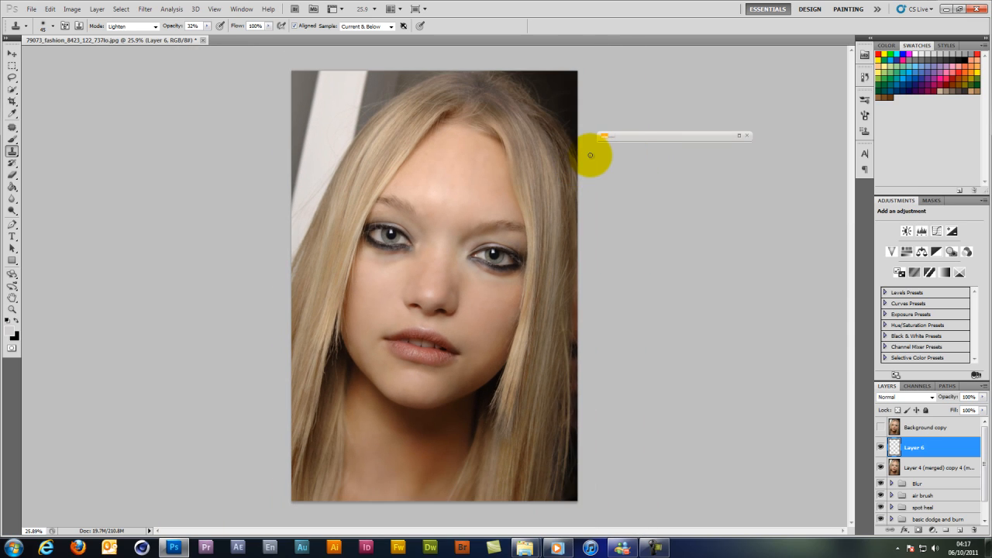
# Step: On the merged copy layer, patch a small area in the middle of the forehead with the Patch tool and clear the selection
pyautogui.click(935, 469)
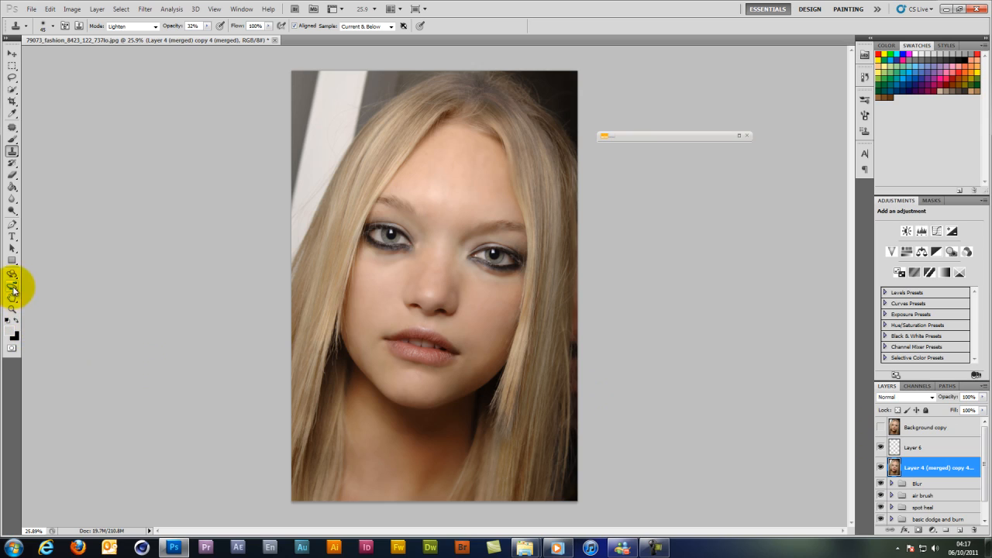
pyautogui.click(13, 127)
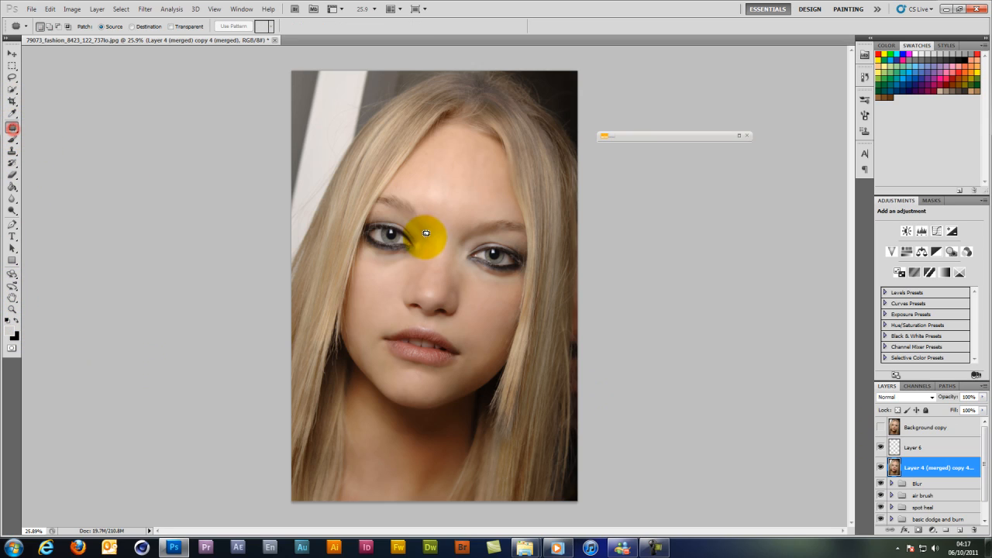
pyautogui.moveTo(453, 177)
pyautogui.mouseDown()
pyautogui.moveTo(430, 182)
pyautogui.moveTo(445, 169)
pyautogui.moveTo(466, 187)
pyautogui.moveTo(461, 199)
pyautogui.moveTo(442, 200)
pyautogui.moveTo(461, 160)
pyautogui.mouseUp()
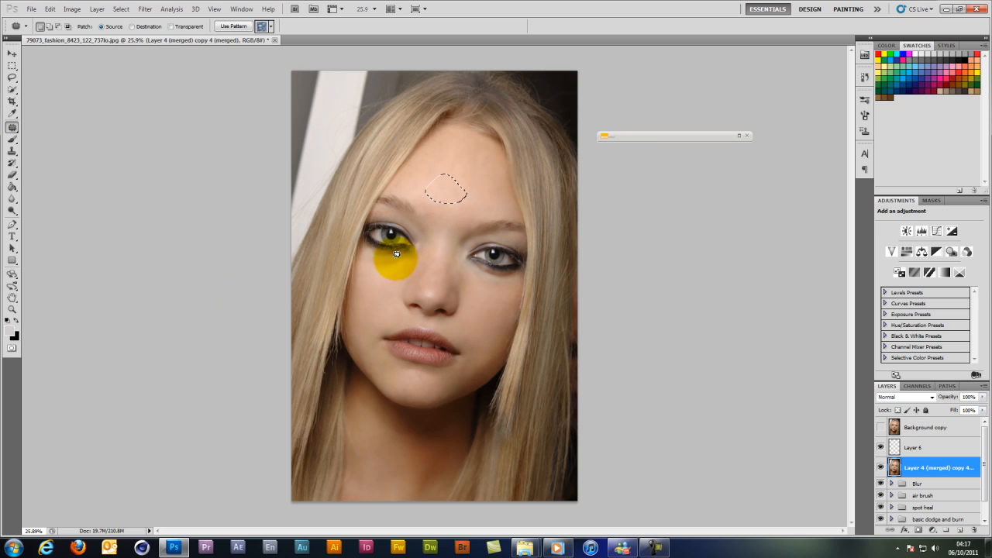
pyautogui.click(420, 177)
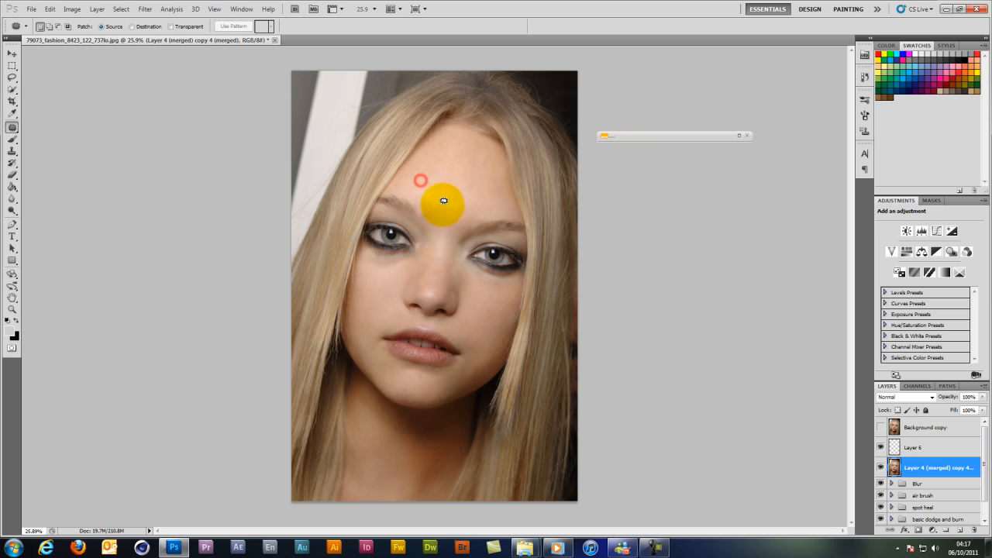
# Step: Try patching a wider area in the middle of the forehead, deselect it, and step back through these edits
pyautogui.moveTo(432, 174)
pyautogui.mouseDown()
pyautogui.moveTo(416, 195)
pyautogui.moveTo(428, 207)
pyautogui.moveTo(475, 192)
pyautogui.moveTo(433, 174)
pyautogui.moveTo(444, 191)
pyautogui.moveTo(442, 164)
pyautogui.mouseUp()
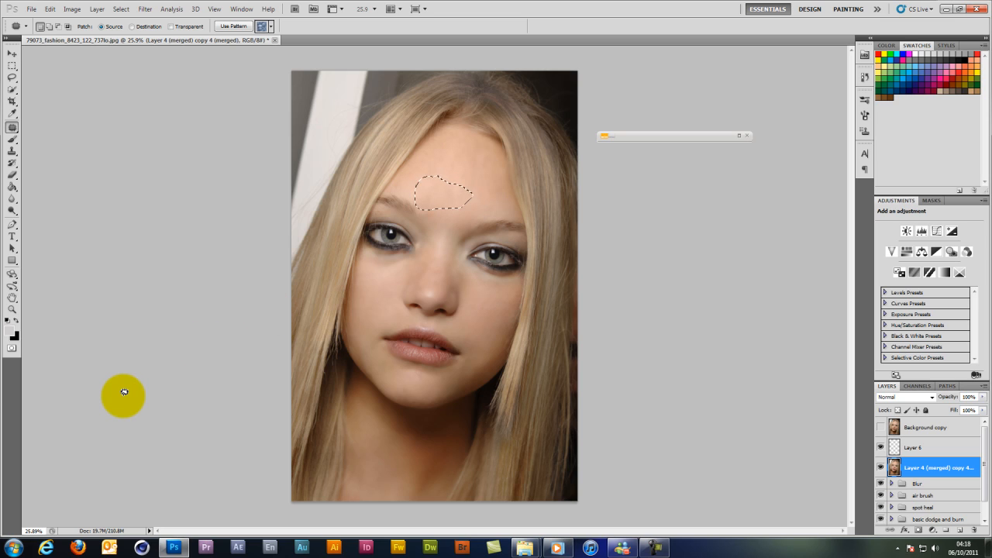
pyautogui.hotkey('ctrl', 'd')
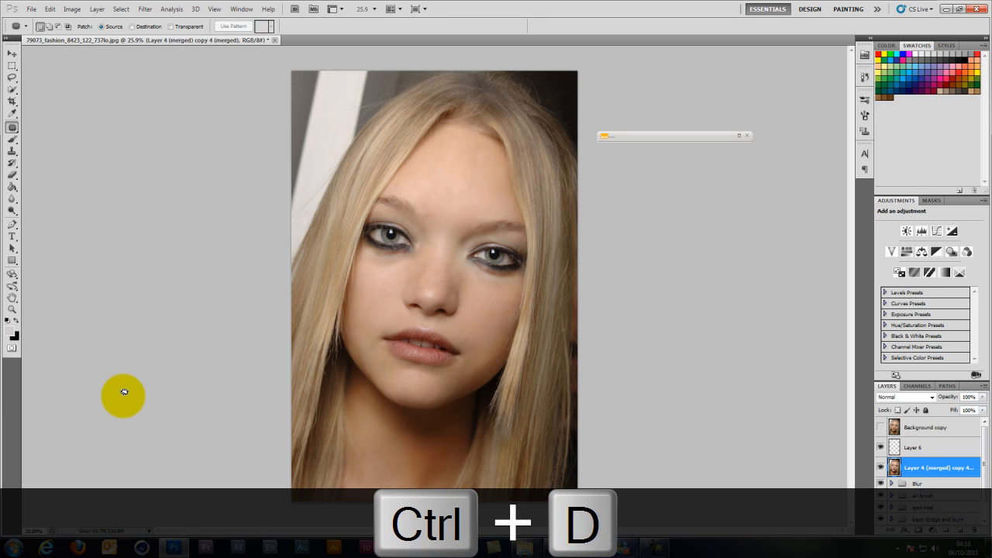
pyautogui.hotkey('ctrl', 'z')
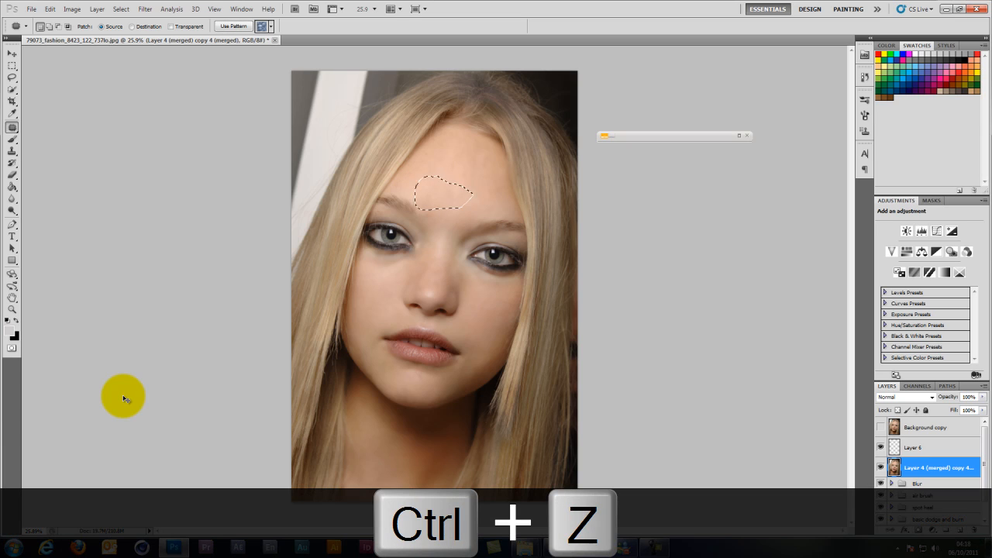
pyautogui.hotkey('ctrl', 'alt', 'z')
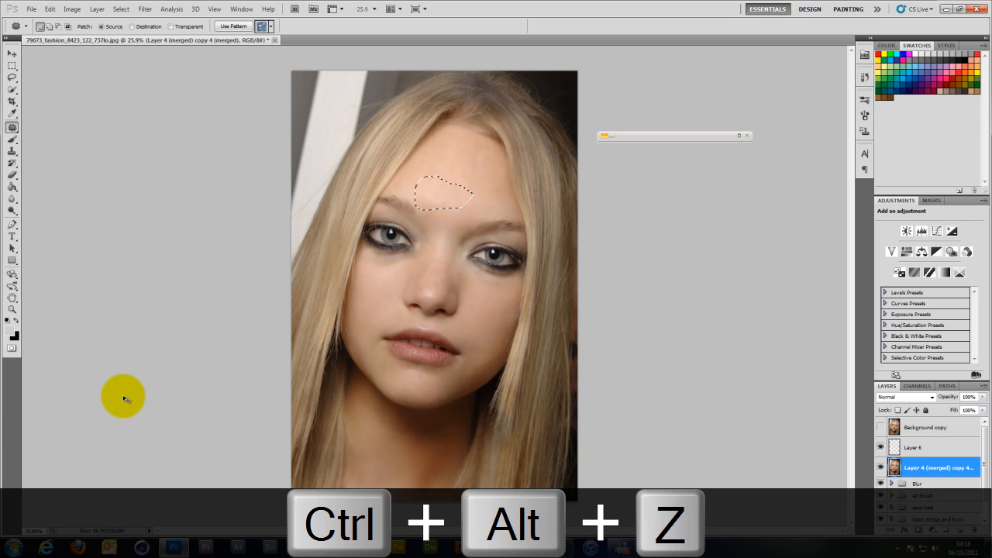
# Step: Clear the forehead selection and set up the Brush tool in Darken mode on Layer 6
pyautogui.hotkey('ctrl', 'z')
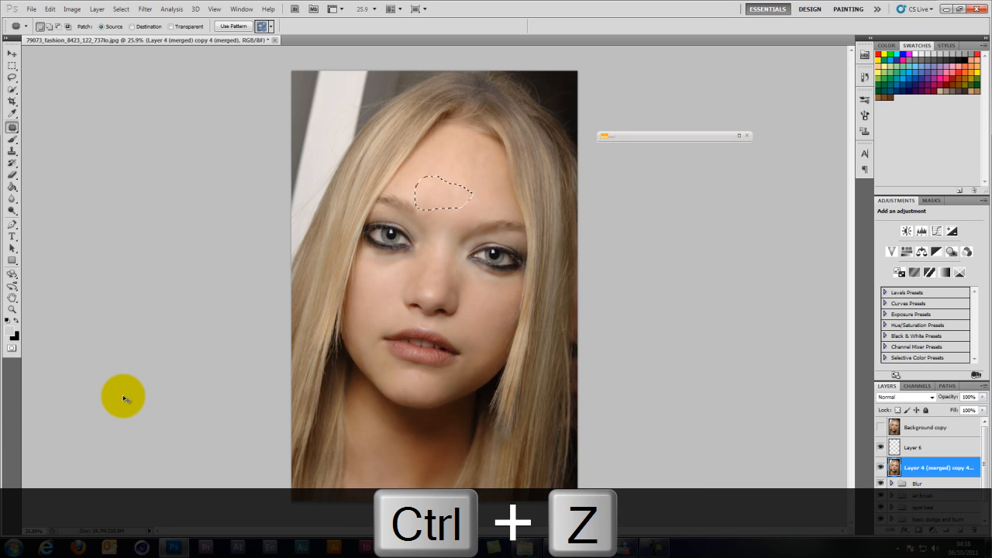
pyautogui.hotkey('ctrl', 'd')
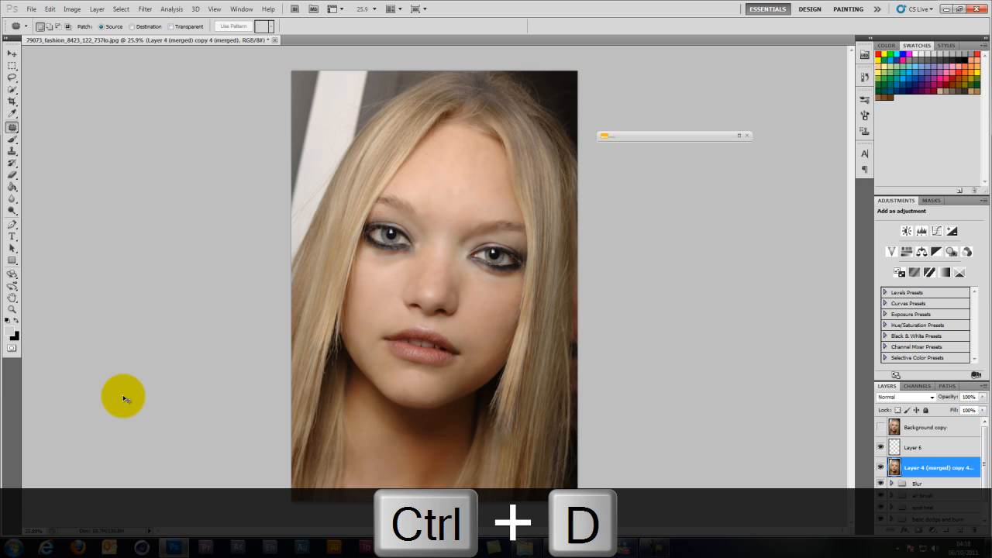
pyautogui.click(921, 451)
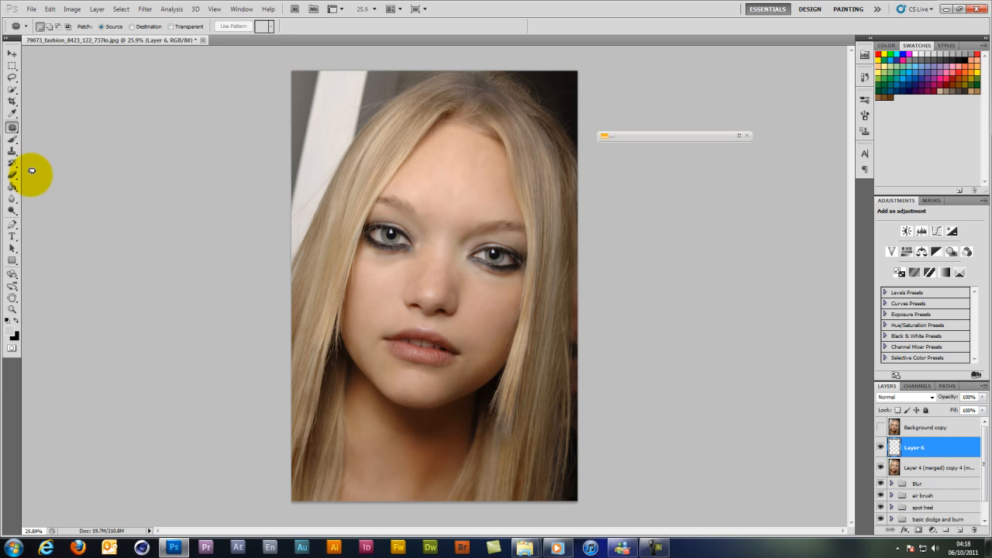
pyautogui.click(12, 139)
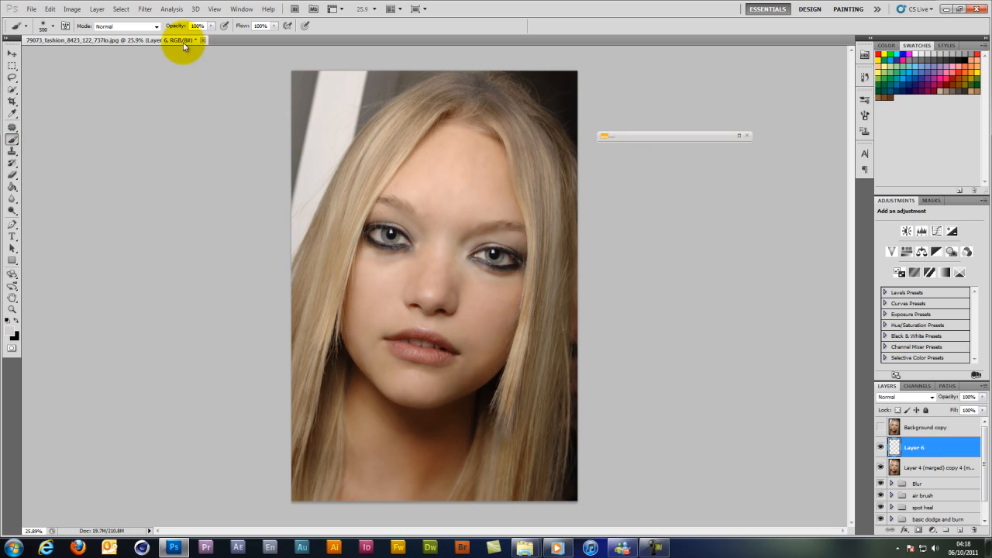
pyautogui.click(155, 26)
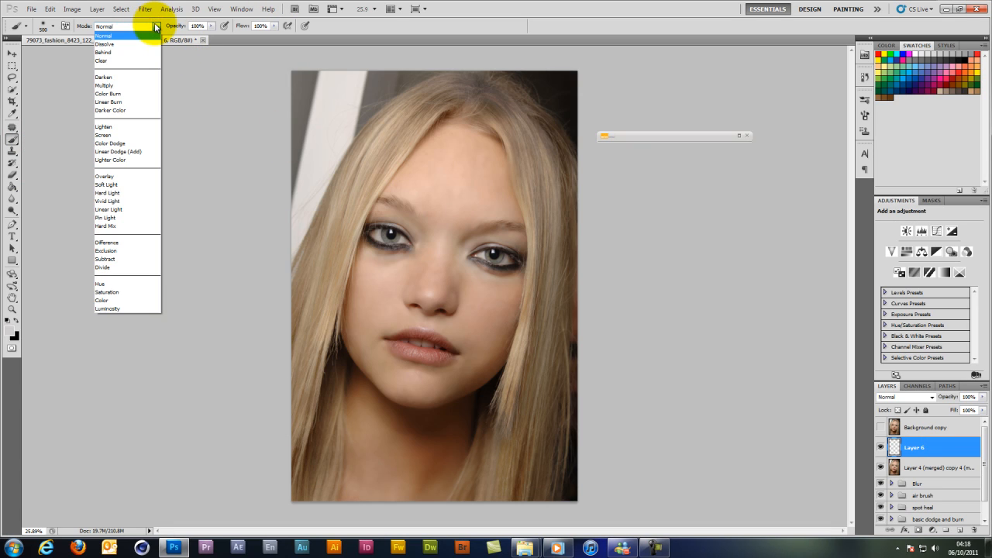
pyautogui.click(136, 78)
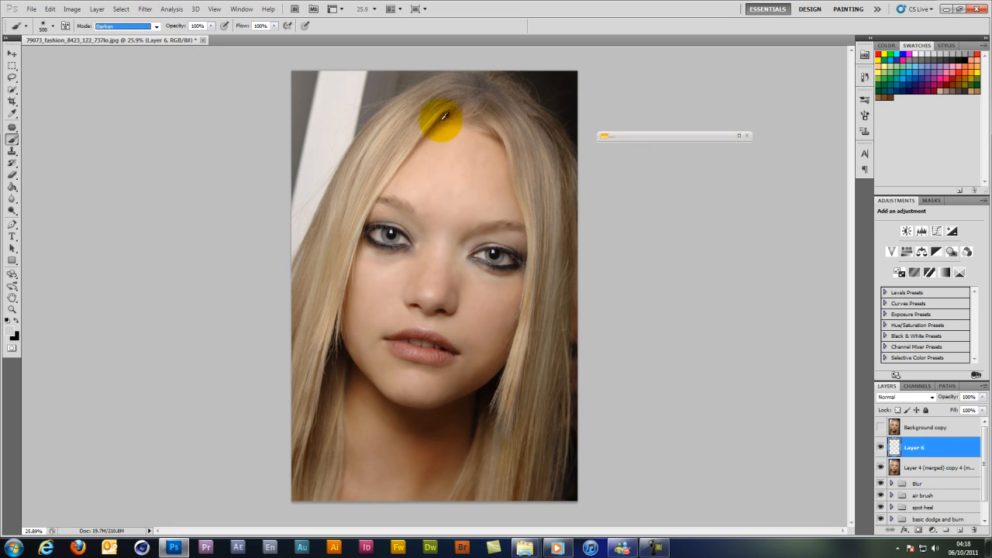
# Step: Sample the forehead skin colour and brush it over the bright areas of the nose at 10% opacity with a 250-pixel brush
pyautogui.keyDown('alt'); pyautogui.click(444, 164); pyautogui.keyUp('alt')
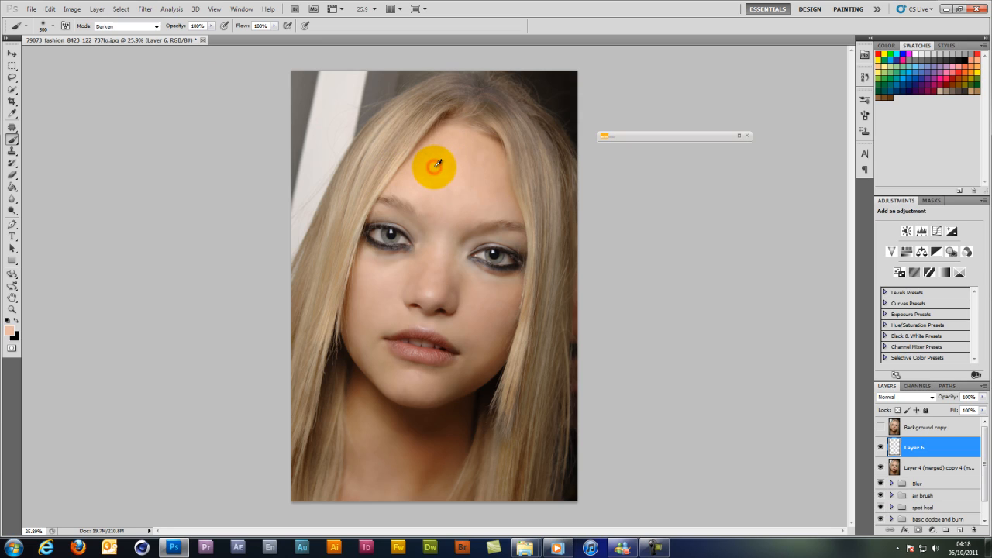
pyautogui.press('1')
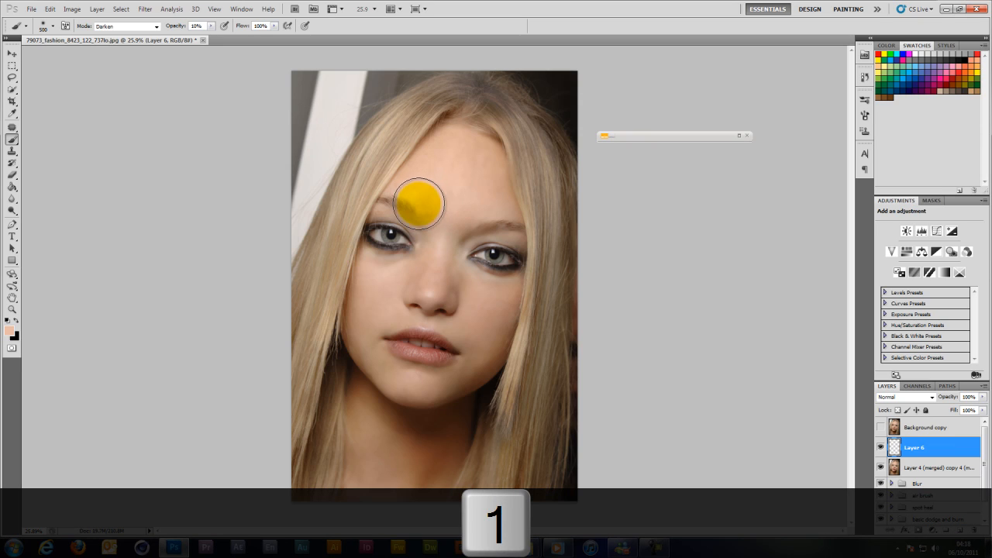
pyautogui.press('[')
pyautogui.press('[')
pyautogui.press('[')
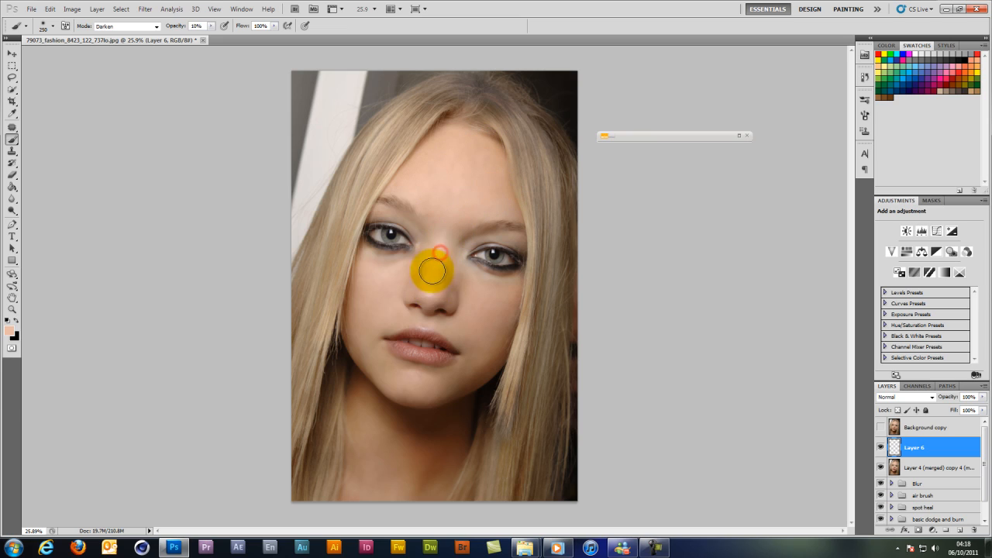
# Step: Reduce the brush to 150 pixels and paint the sampled skin tone around the inner eye corners and beneath both eyes
pyautogui.press('[')
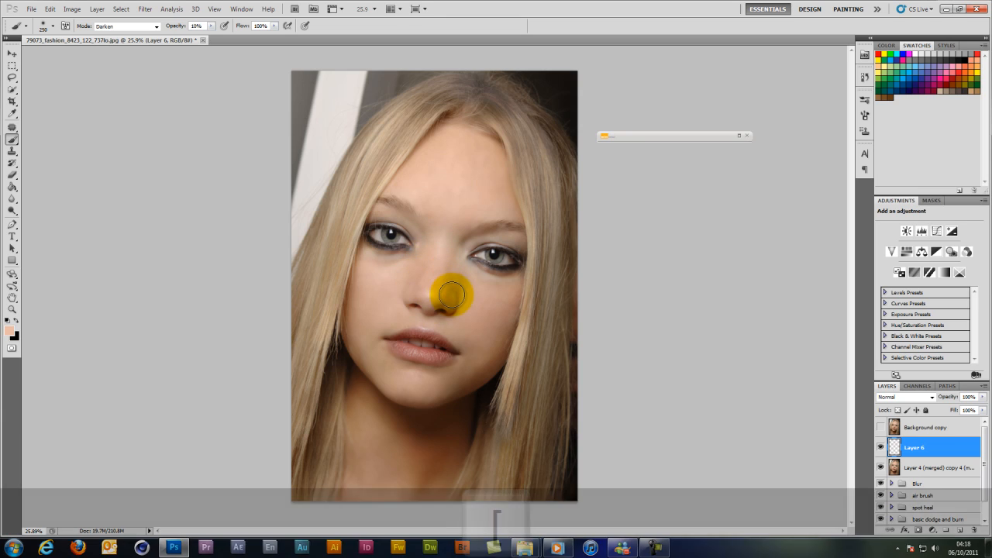
pyautogui.press('[')
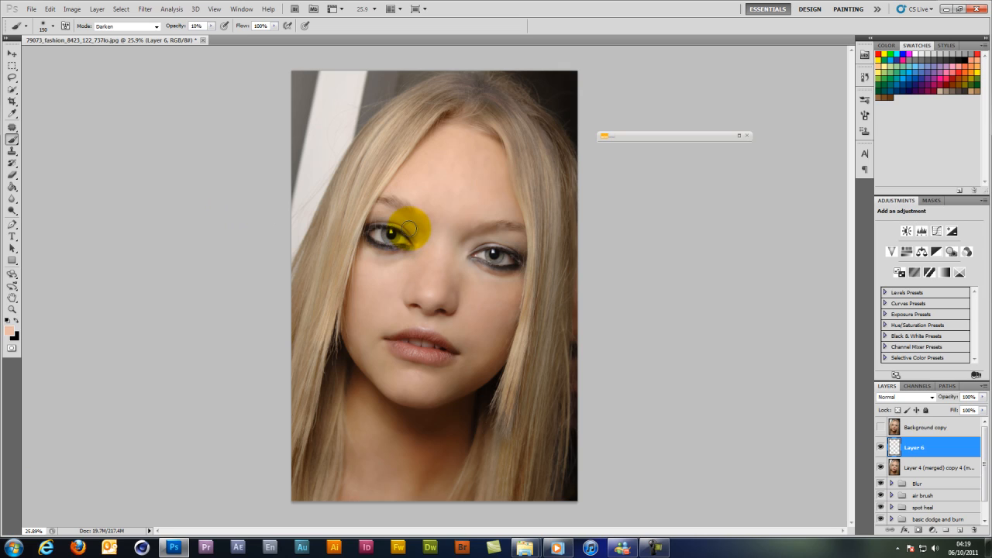
pyautogui.moveTo(409, 227)
pyautogui.mouseDown()
pyautogui.moveTo(373, 215)
pyautogui.moveTo(415, 233)
pyautogui.mouseUp()
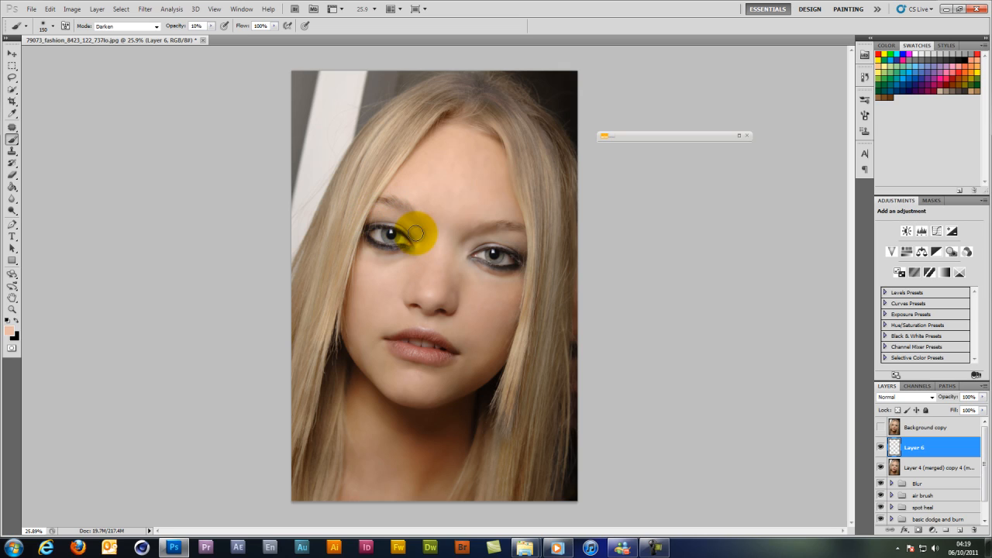
pyautogui.moveTo(481, 242)
pyautogui.mouseDown()
pyautogui.moveTo(525, 236)
pyautogui.moveTo(512, 248)
pyautogui.moveTo(513, 278)
pyautogui.moveTo(483, 274)
pyautogui.moveTo(512, 283)
pyautogui.moveTo(491, 274)
pyautogui.mouseUp()
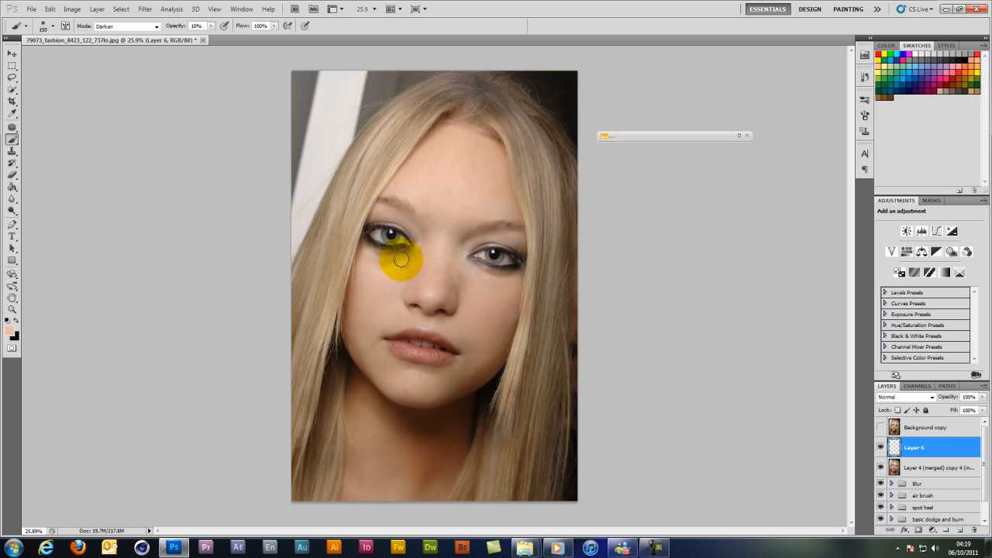
pyautogui.moveTo(398, 260)
pyautogui.mouseDown()
pyautogui.moveTo(371, 233)
pyautogui.moveTo(354, 250)
pyautogui.mouseUp()
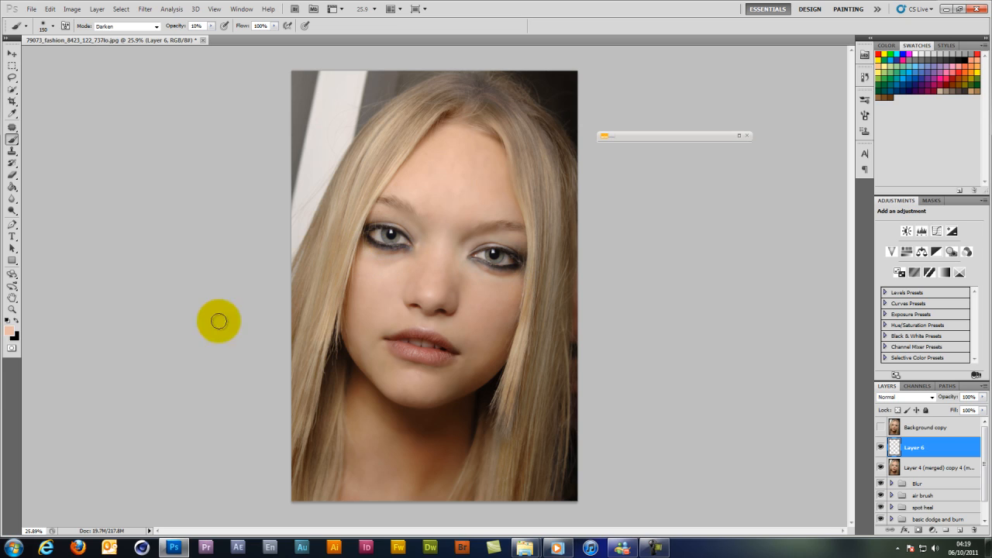
# Step: Start lightening the shadow beneath the left-hand eye with cheek skin, using a 45-pixel Clone Stamp in Lighten mode at 32% opacity
pyautogui.click(12, 151)
pyautogui.scroll(3, 405, 322)
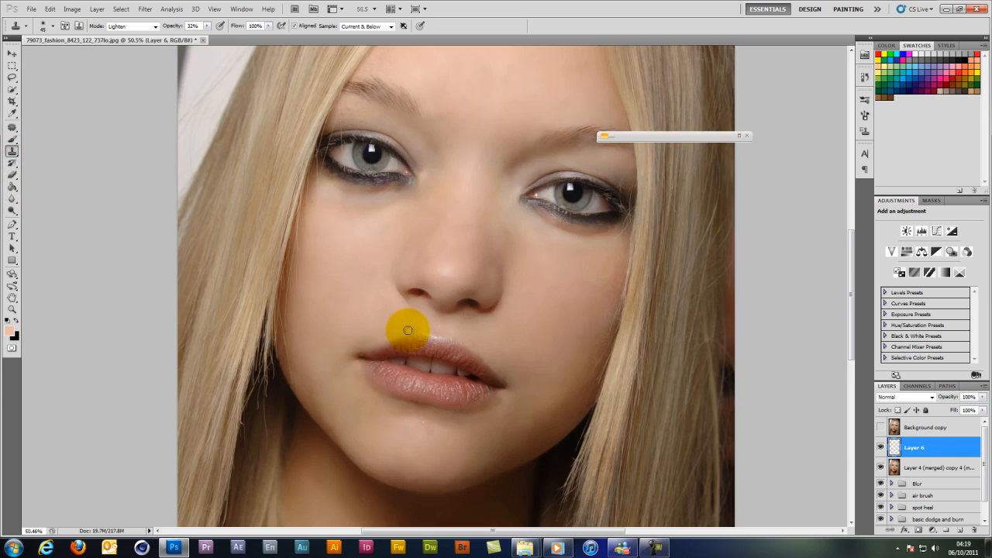
pyautogui.scroll(1, 408, 330)
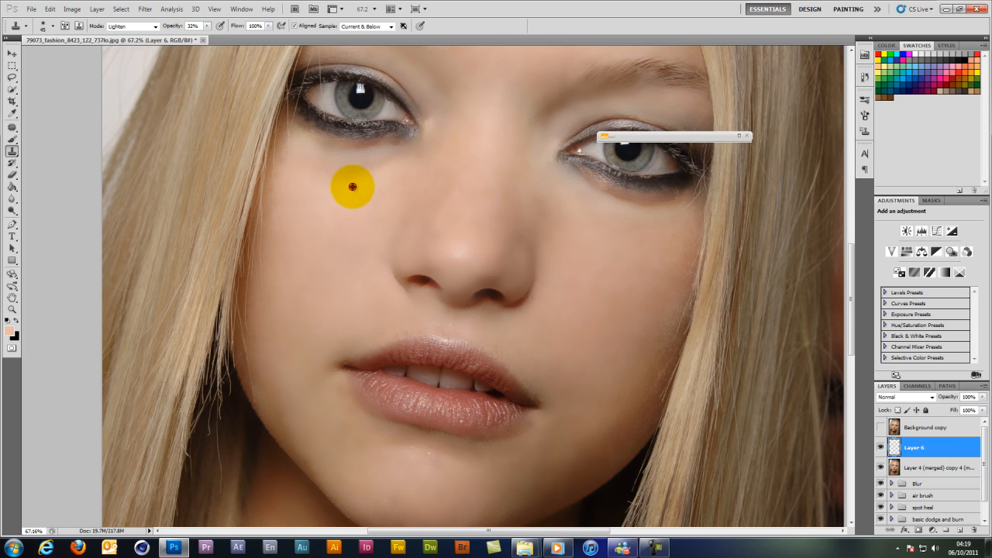
pyautogui.moveTo(352, 186)
pyautogui.mouseDown()
pyautogui.moveTo(362, 153)
pyautogui.moveTo(344, 159)
pyautogui.moveTo(304, 130)
pyautogui.mouseUp()
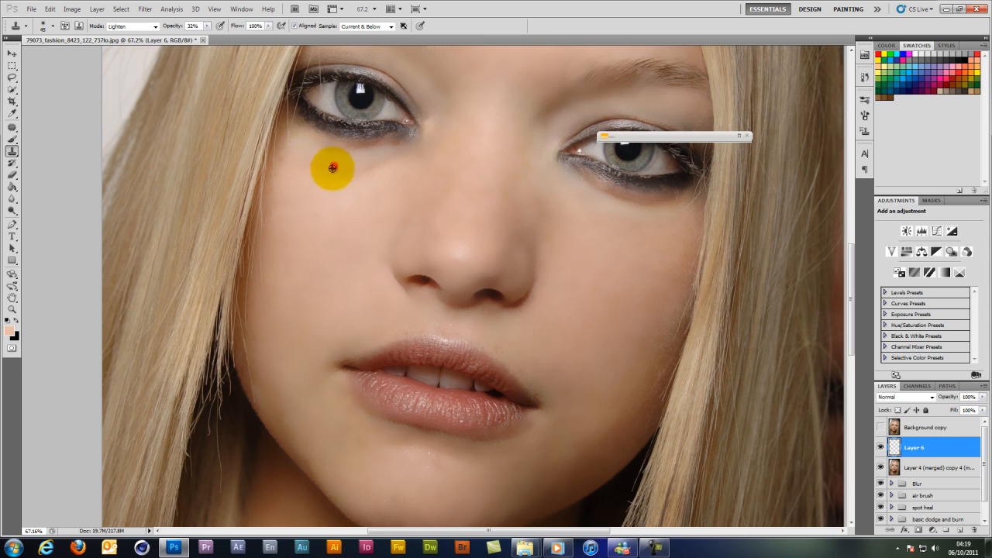
pyautogui.keyDown('alt'); pyautogui.click(328, 177); pyautogui.keyUp('alt')
pyautogui.hotkey('ctrl', 'z')
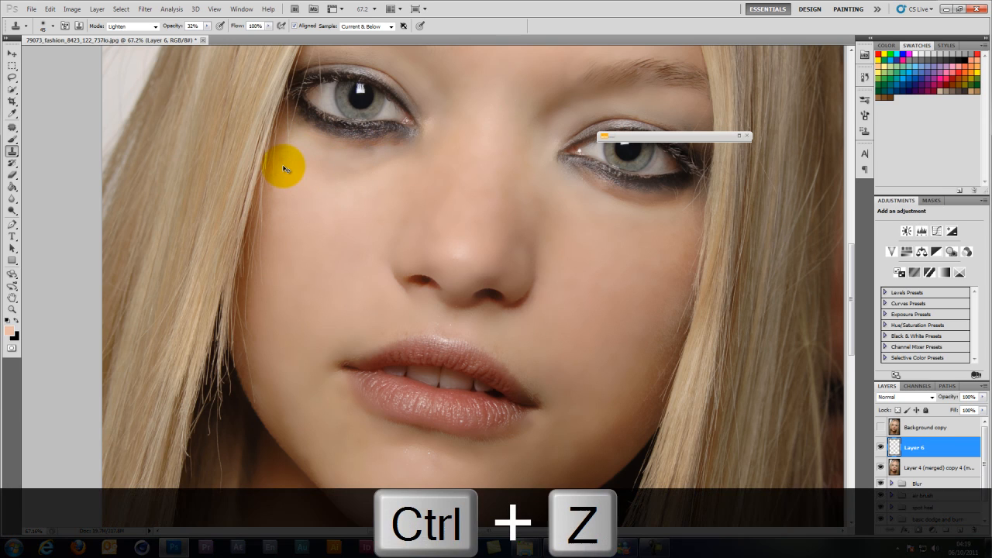
pyautogui.keyDown('alt'); pyautogui.click(370, 163); pyautogui.keyUp('alt')
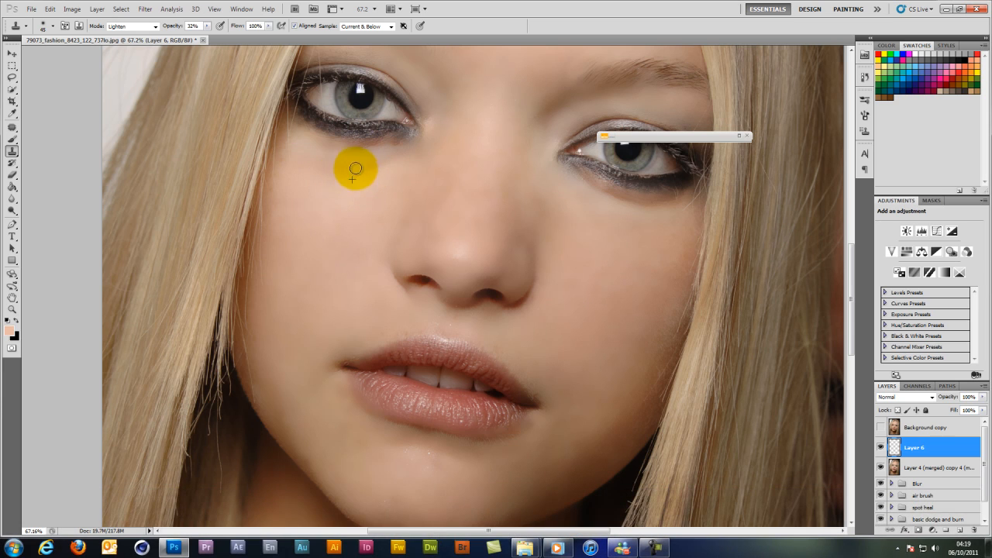
pyautogui.moveTo(347, 155)
pyautogui.mouseDown()
pyautogui.moveTo(320, 165)
pyautogui.moveTo(343, 162)
pyautogui.mouseUp()
pyautogui.keyDown('alt'); pyautogui.click(339, 186); pyautogui.keyUp('alt')
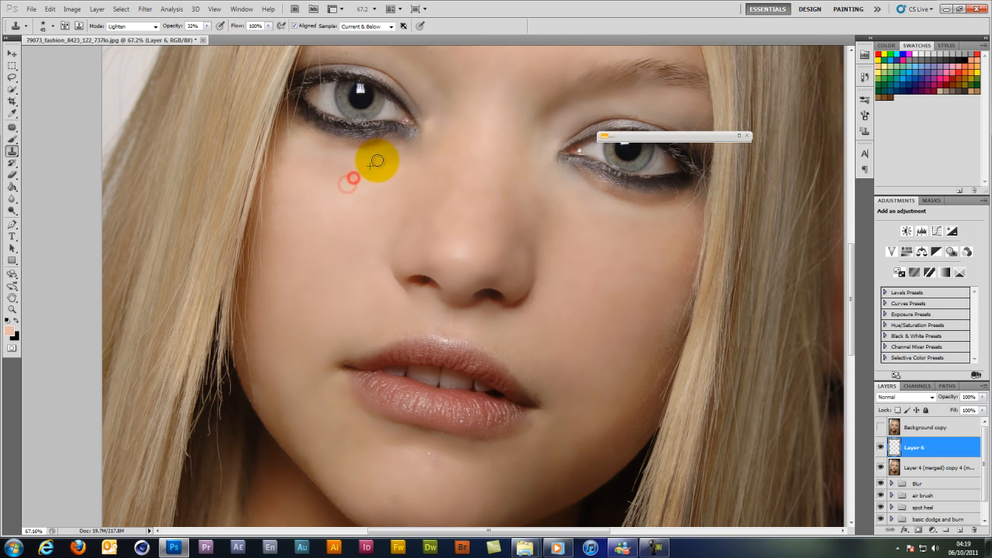
# Step: Repeatedly resample nearby cheek skin and clone it along the outer and middle part of the left-hand eye's lower edge
pyautogui.keyDown('alt'); pyautogui.click(328, 193); pyautogui.keyUp('alt')
pyautogui.click(325, 162)
pyautogui.keyDown('alt'); pyautogui.click(319, 181); pyautogui.keyUp('alt')
pyautogui.click(341, 153)
pyautogui.keyDown('alt'); pyautogui.click(293, 173); pyautogui.keyUp('alt')
pyautogui.click(327, 148)
pyautogui.keyDown('alt'); pyautogui.click(295, 164); pyautogui.keyUp('alt')
pyautogui.click(314, 138)
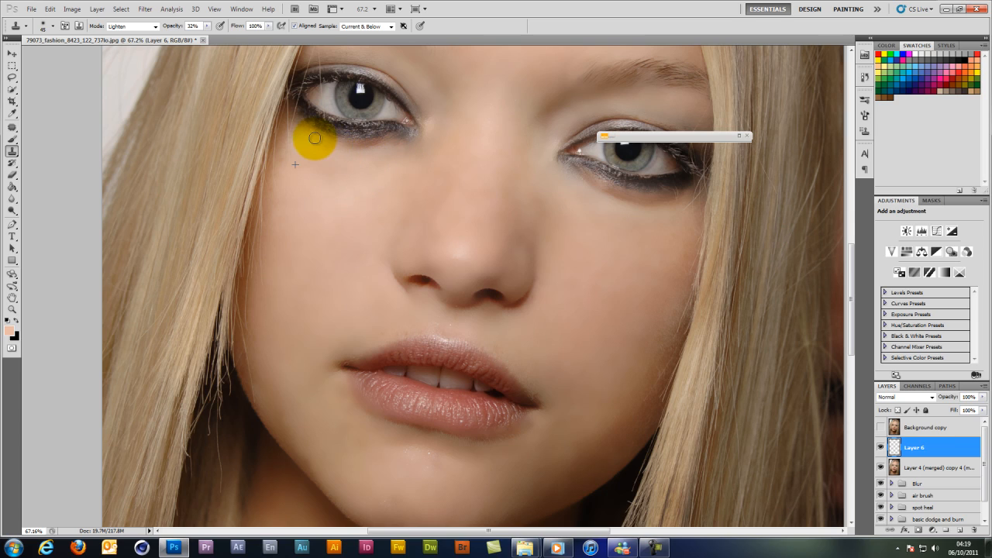
pyautogui.click(313, 140)
pyautogui.keyDown('alt'); pyautogui.click(325, 175); pyautogui.keyUp('alt')
pyautogui.click(341, 157)
pyautogui.keyDown('alt'); pyautogui.click(339, 157); pyautogui.keyUp('alt')
pyautogui.click(310, 150)
pyautogui.click(340, 148)
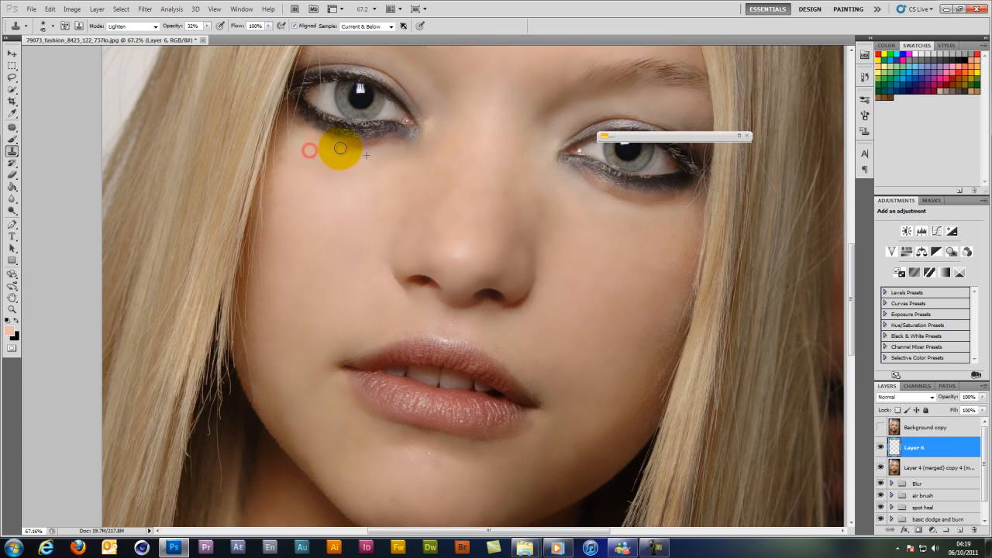
pyautogui.moveTo(340, 148)
pyautogui.mouseDown()
pyautogui.moveTo(306, 134)
pyautogui.moveTo(298, 144)
pyautogui.moveTo(361, 144)
pyautogui.mouseUp()
pyautogui.keyDown('alt'); pyautogui.click(299, 143); pyautogui.keyUp('alt')
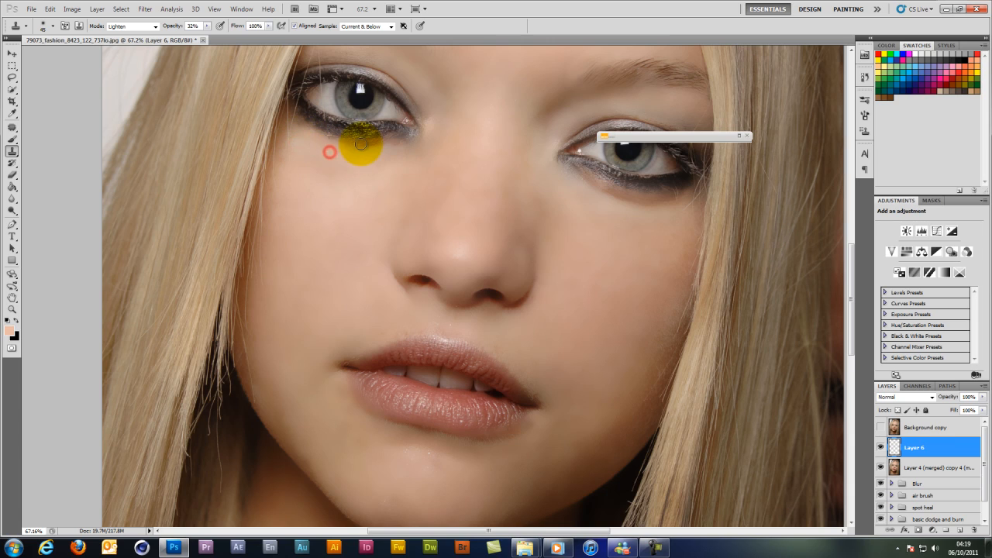
pyautogui.click(347, 155)
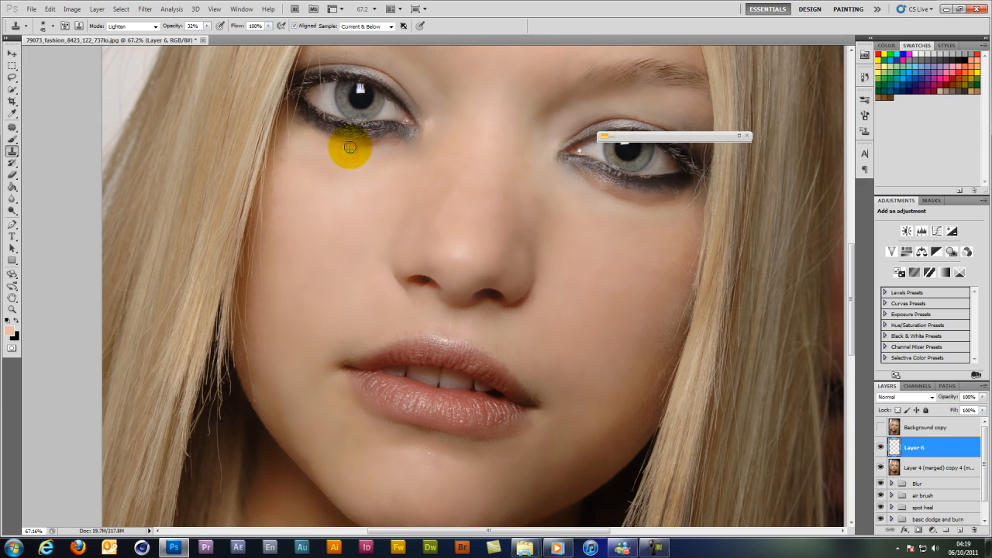
# Step: Clone lighter skin along the left-hand eye's lower edge towards its inner corner
pyautogui.keyDown('alt'); pyautogui.click(354, 165); pyautogui.keyUp('alt')
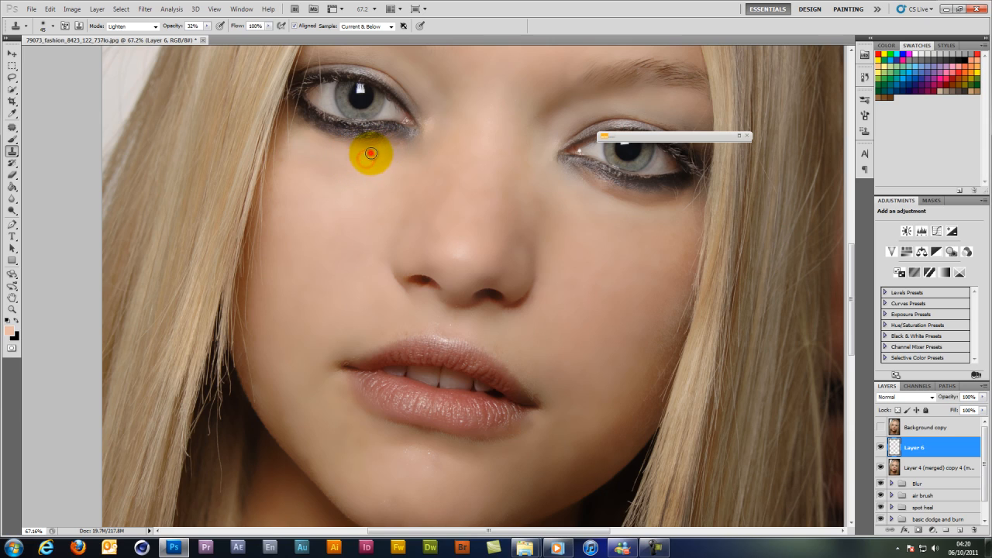
pyautogui.keyDown('alt'); pyautogui.click(355, 163); pyautogui.keyUp('alt')
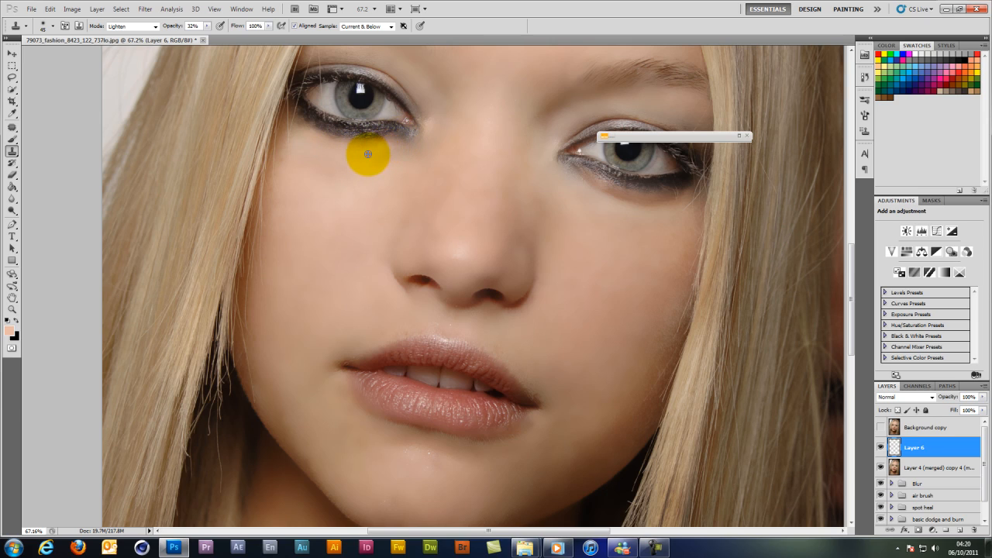
pyautogui.moveTo(356, 147)
pyautogui.mouseDown()
pyautogui.moveTo(299, 125)
pyautogui.moveTo(313, 148)
pyautogui.moveTo(379, 148)
pyautogui.moveTo(372, 176)
pyautogui.moveTo(360, 156)
pyautogui.moveTo(377, 169)
pyautogui.moveTo(384, 155)
pyautogui.moveTo(373, 157)
pyautogui.moveTo(413, 133)
pyautogui.moveTo(385, 156)
pyautogui.moveTo(415, 134)
pyautogui.mouseUp()
pyautogui.click(396, 148)
pyautogui.keyDown('alt'); pyautogui.click(383, 157); pyautogui.keyUp('alt')
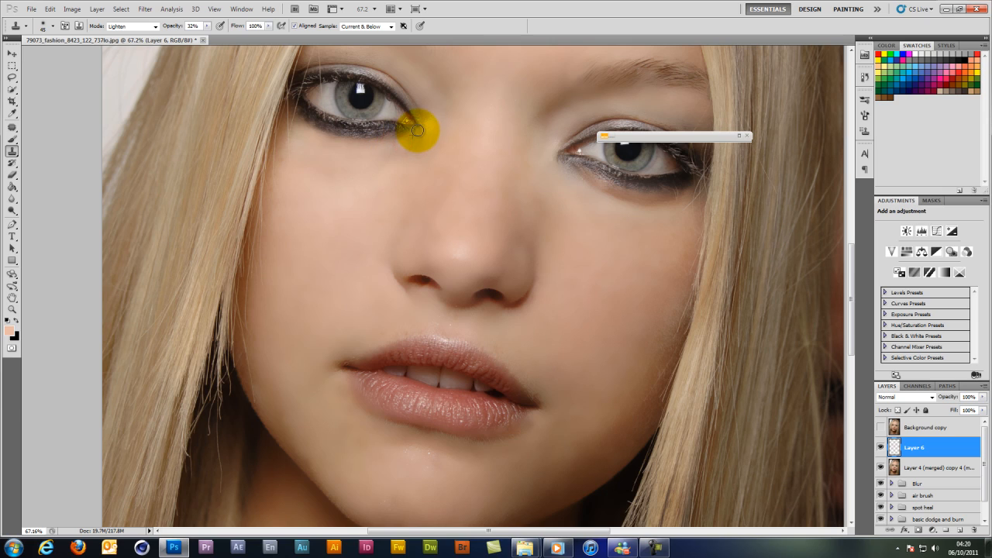
# Step: Clone lighter skin over the shadow beneath the middle and outer part of the right-hand eye
pyautogui.press('space')
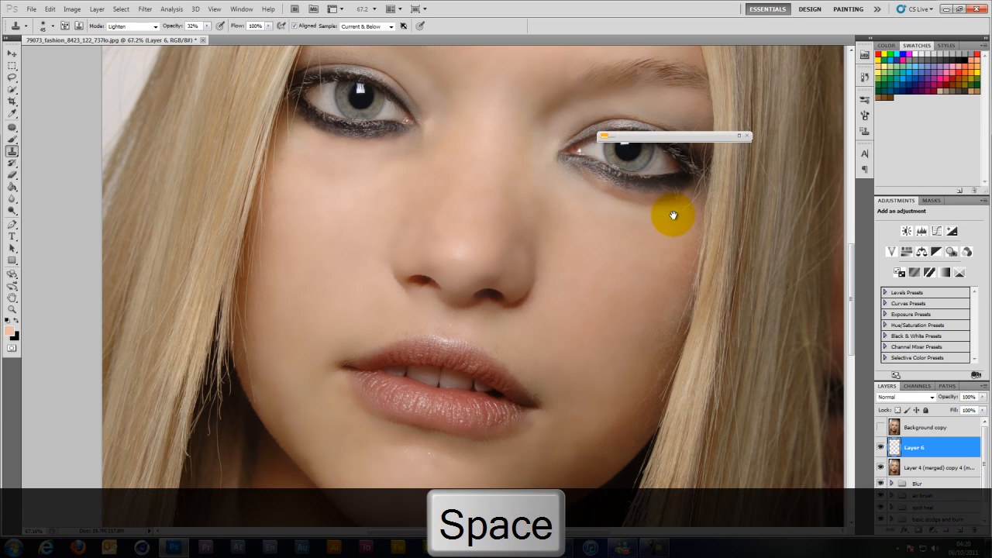
pyautogui.moveTo(673, 215)
pyautogui.mouseDown()
pyautogui.moveTo(475, 266)
pyautogui.moveTo(472, 276)
pyautogui.mouseUp()
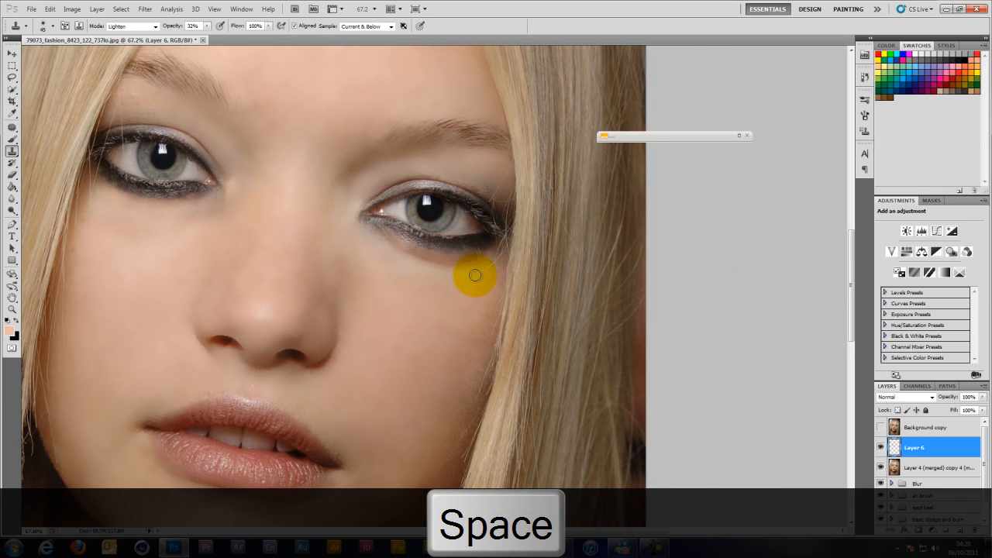
pyautogui.moveTo(393, 250)
pyautogui.mouseDown()
pyautogui.moveTo(429, 267)
pyautogui.moveTo(445, 261)
pyautogui.moveTo(422, 251)
pyautogui.moveTo(446, 262)
pyautogui.moveTo(429, 274)
pyautogui.moveTo(439, 262)
pyautogui.moveTo(462, 264)
pyautogui.mouseUp()
pyautogui.keyDown('alt'); pyautogui.click(396, 253); pyautogui.keyUp('alt')
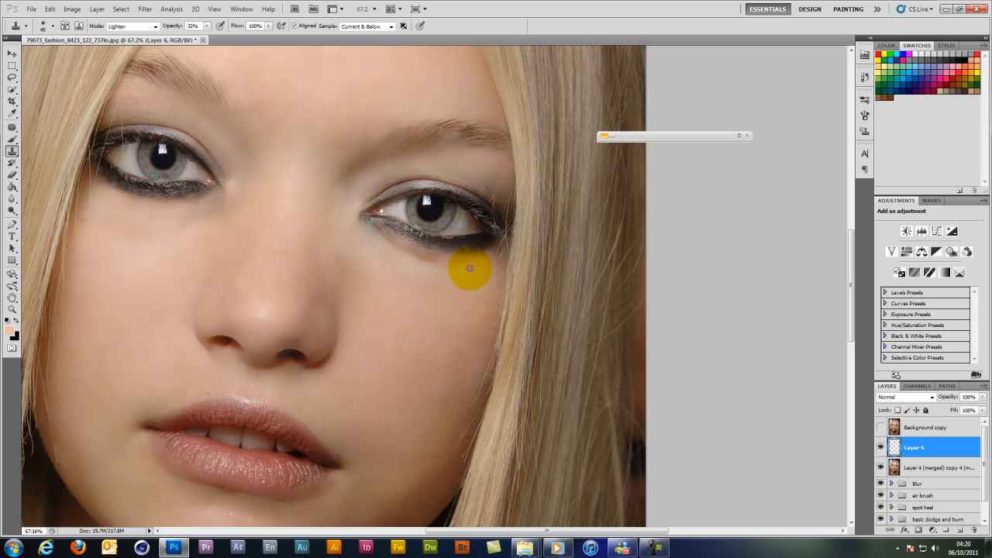
pyautogui.keyDown('alt'); pyautogui.click(453, 260); pyautogui.keyUp('alt')
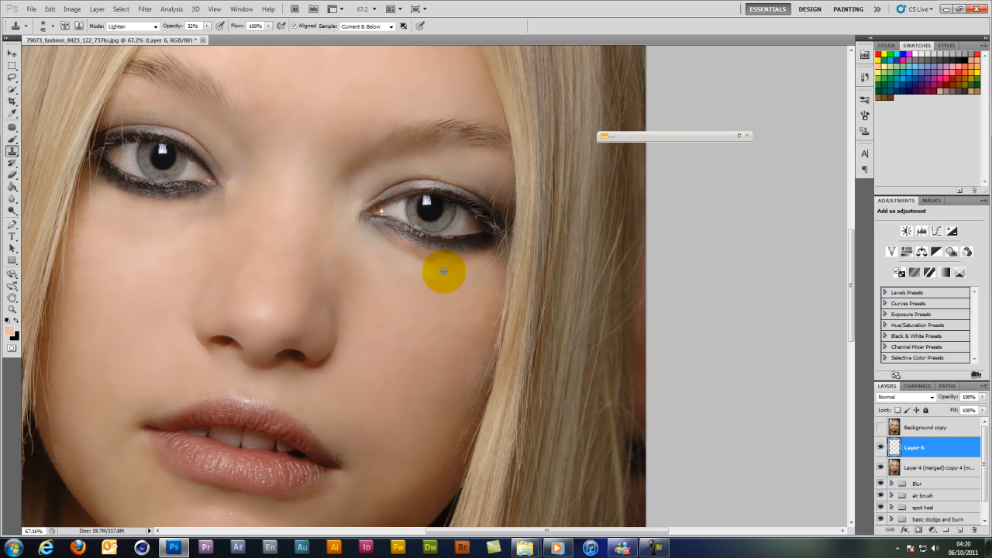
pyautogui.moveTo(440, 264); pyautogui.dragTo(450, 268)
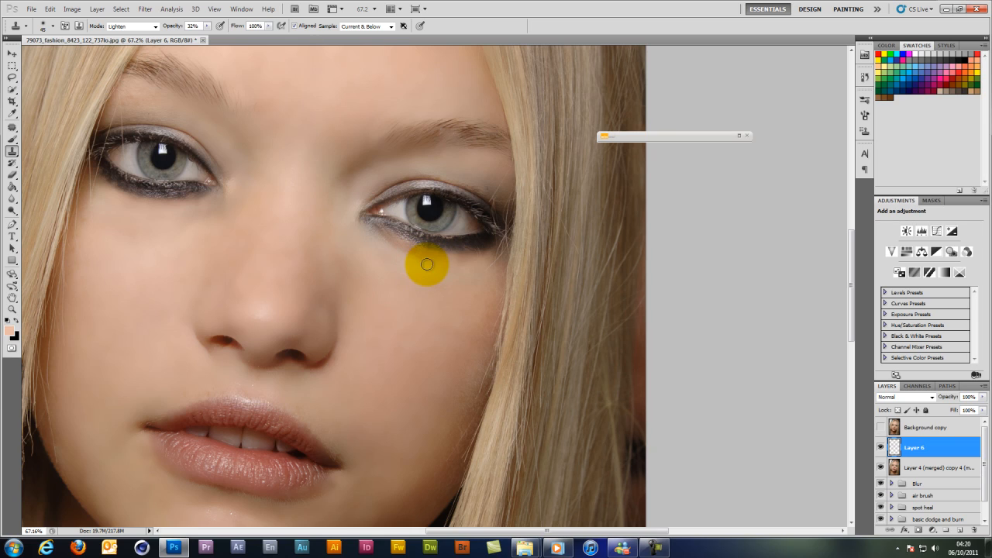
# Step: Clone lighter skin beneath the right-hand eye up to its inner corner
pyautogui.moveTo(427, 261)
pyautogui.mouseDown()
pyautogui.moveTo(442, 257)
pyautogui.moveTo(413, 254)
pyautogui.mouseUp()
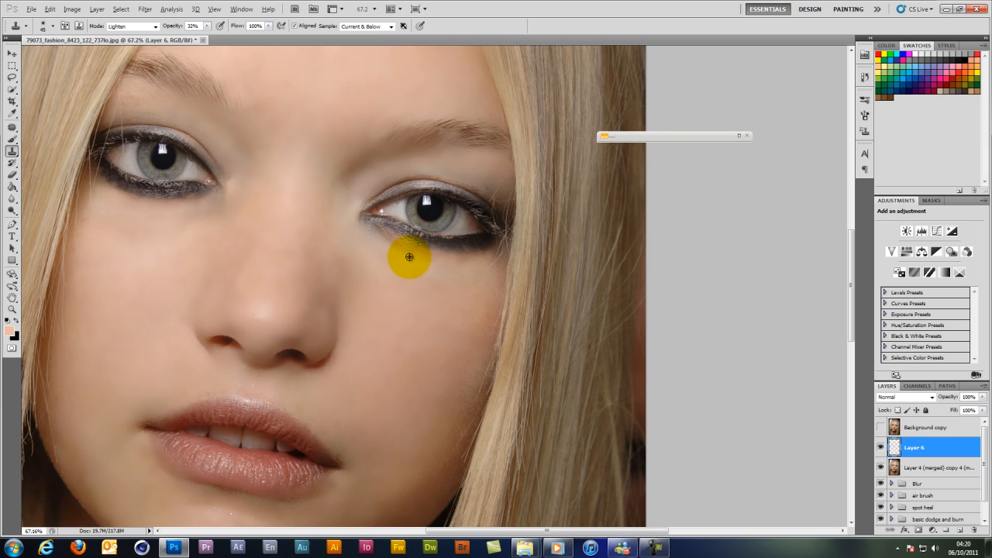
pyautogui.moveTo(405, 250); pyautogui.dragTo(375, 233)
pyautogui.keyDown('alt'); pyautogui.click(381, 238); pyautogui.keyUp('alt')
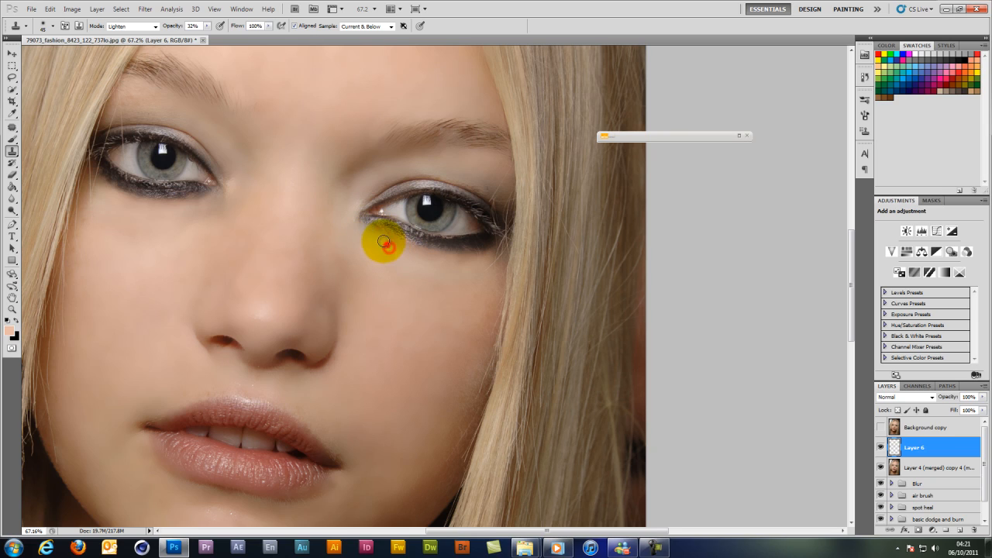
pyautogui.click(372, 227)
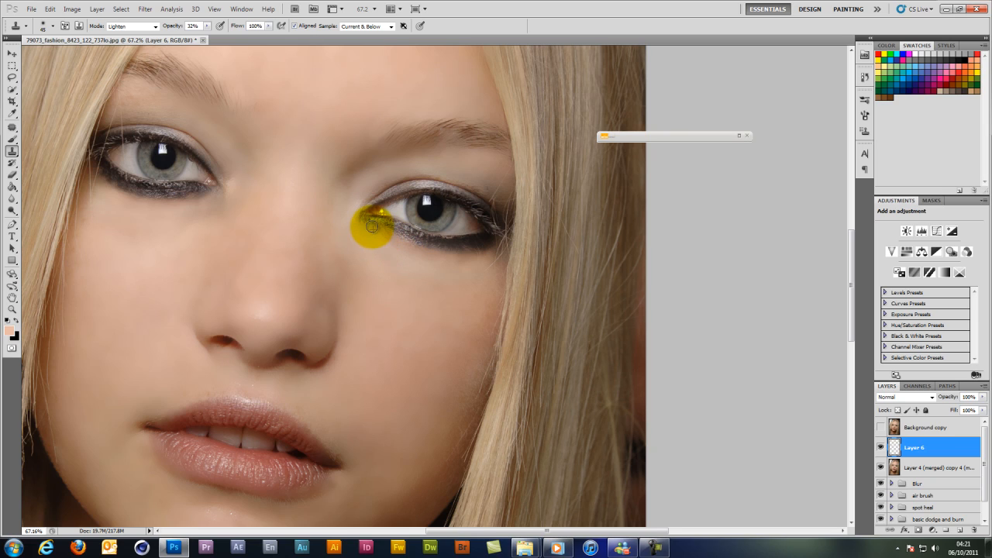
# Step: Clone lighter skin along the right-hand eye's lower edge and across the lid area between that eye and its brow
pyautogui.moveTo(374, 238)
pyautogui.mouseDown()
pyautogui.moveTo(364, 225)
pyautogui.moveTo(378, 234)
pyautogui.mouseUp()
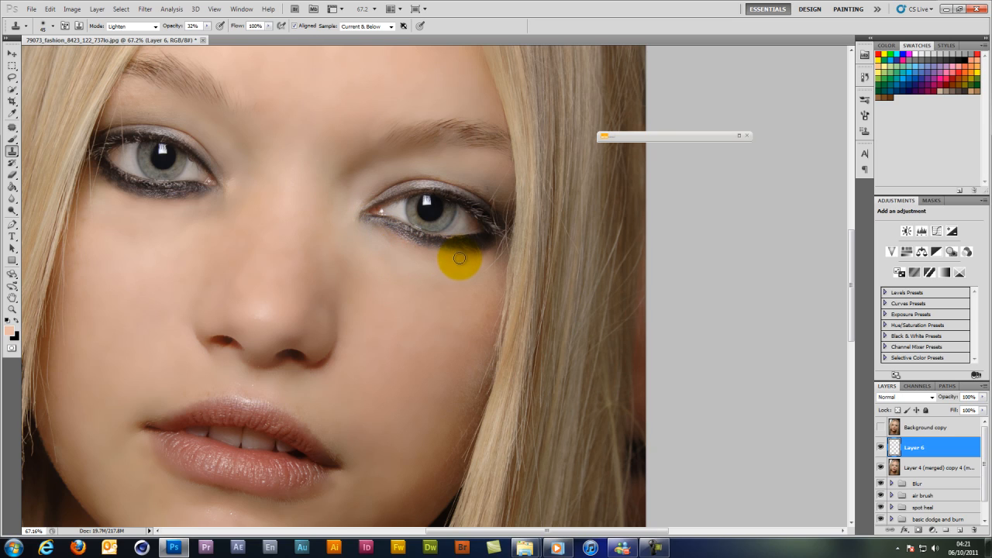
pyautogui.moveTo(439, 262)
pyautogui.mouseDown()
pyautogui.moveTo(381, 238)
pyautogui.moveTo(441, 259)
pyautogui.moveTo(476, 256)
pyautogui.moveTo(451, 261)
pyautogui.moveTo(462, 270)
pyautogui.moveTo(478, 260)
pyautogui.moveTo(439, 259)
pyautogui.mouseUp()
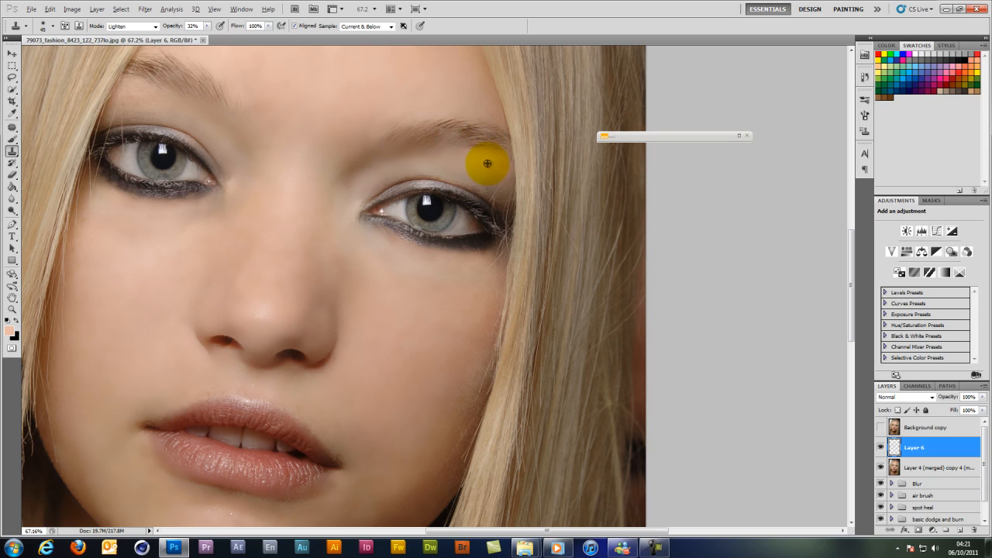
pyautogui.moveTo(484, 168)
pyautogui.mouseDown()
pyautogui.moveTo(435, 169)
pyautogui.moveTo(495, 183)
pyautogui.moveTo(408, 163)
pyautogui.moveTo(438, 171)
pyautogui.mouseUp()
pyautogui.scroll(-4, 359, 178)
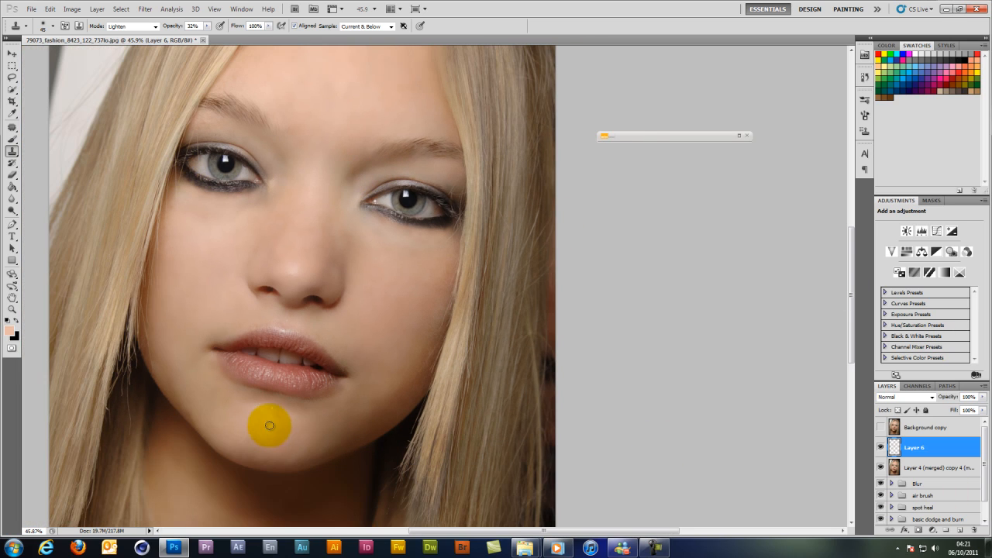
# Step: Brush sampled cheek skin tones beneath both eyes at 10% opacity, using Darken mode followed by Lighten mode
pyautogui.click(10, 141)
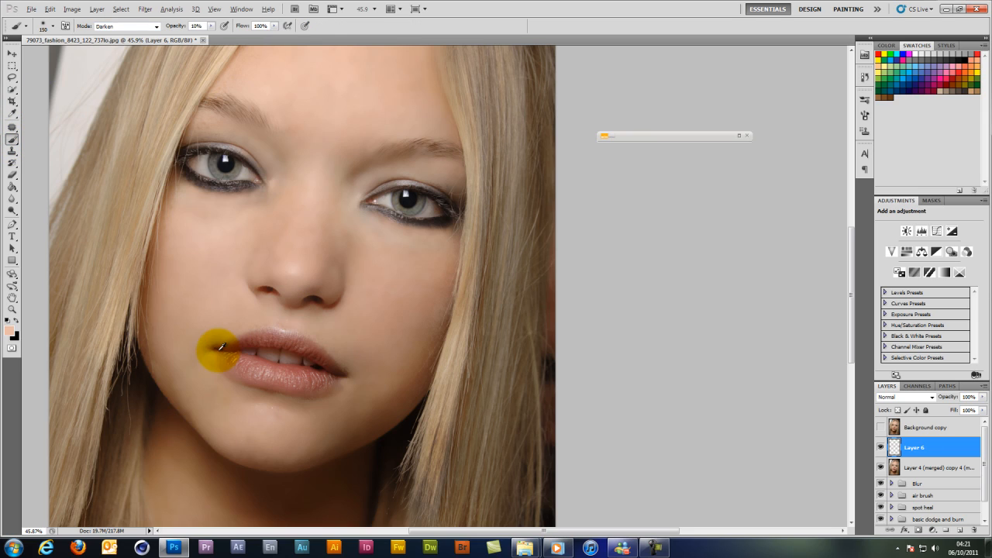
pyautogui.keyDown('alt'); pyautogui.click(195, 224); pyautogui.keyUp('alt')
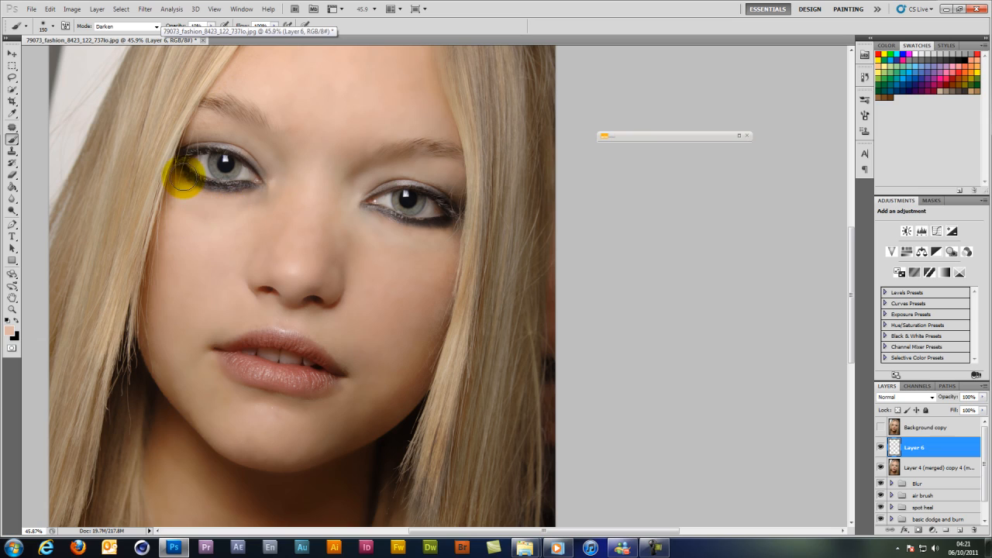
pyautogui.moveTo(246, 209)
pyautogui.mouseDown()
pyautogui.moveTo(187, 204)
pyautogui.moveTo(237, 213)
pyautogui.moveTo(266, 194)
pyautogui.moveTo(212, 207)
pyautogui.moveTo(225, 209)
pyautogui.mouseUp()
pyautogui.moveTo(373, 226)
pyautogui.mouseDown()
pyautogui.moveTo(444, 241)
pyautogui.moveTo(377, 230)
pyautogui.mouseUp()
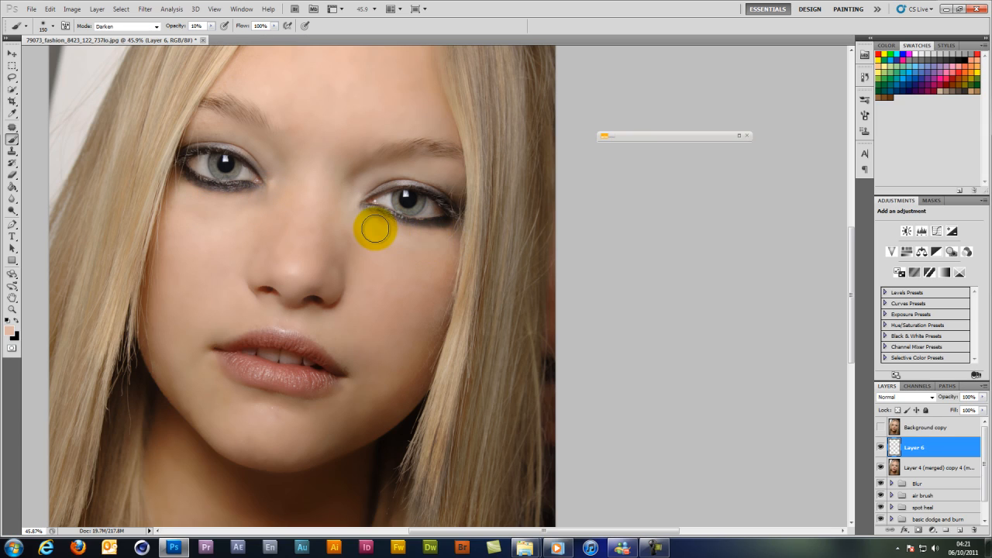
pyautogui.click(137, 26)
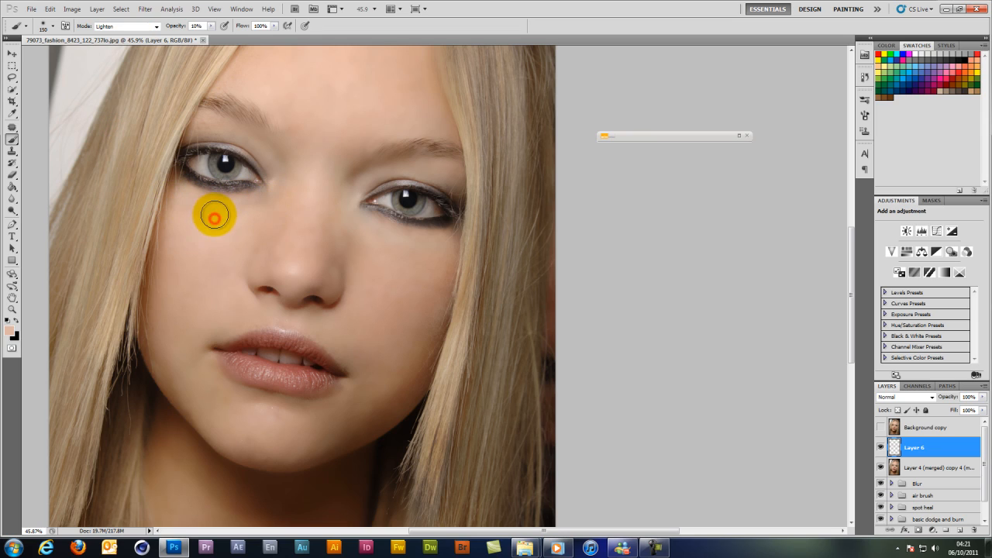
pyautogui.moveTo(214, 214)
pyautogui.mouseDown()
pyautogui.moveTo(209, 224)
pyautogui.moveTo(230, 210)
pyautogui.moveTo(181, 210)
pyautogui.moveTo(277, 204)
pyautogui.moveTo(175, 210)
pyautogui.moveTo(237, 208)
pyautogui.moveTo(177, 193)
pyautogui.moveTo(257, 206)
pyautogui.moveTo(170, 230)
pyautogui.moveTo(225, 234)
pyautogui.moveTo(232, 210)
pyautogui.moveTo(206, 206)
pyautogui.moveTo(425, 284)
pyautogui.moveTo(388, 237)
pyautogui.moveTo(418, 240)
pyautogui.moveTo(375, 230)
pyautogui.moveTo(447, 239)
pyautogui.moveTo(397, 248)
pyautogui.moveTo(447, 237)
pyautogui.mouseUp()
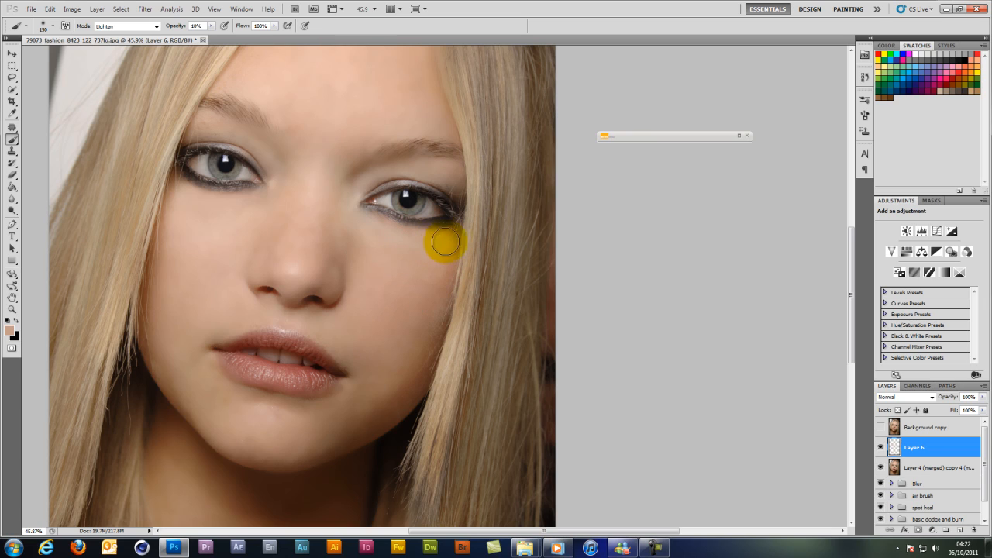
# Step: Brush in Darken mode beneath the right-hand eye and between the left-hand eye and its brow
pyautogui.click(154, 26)
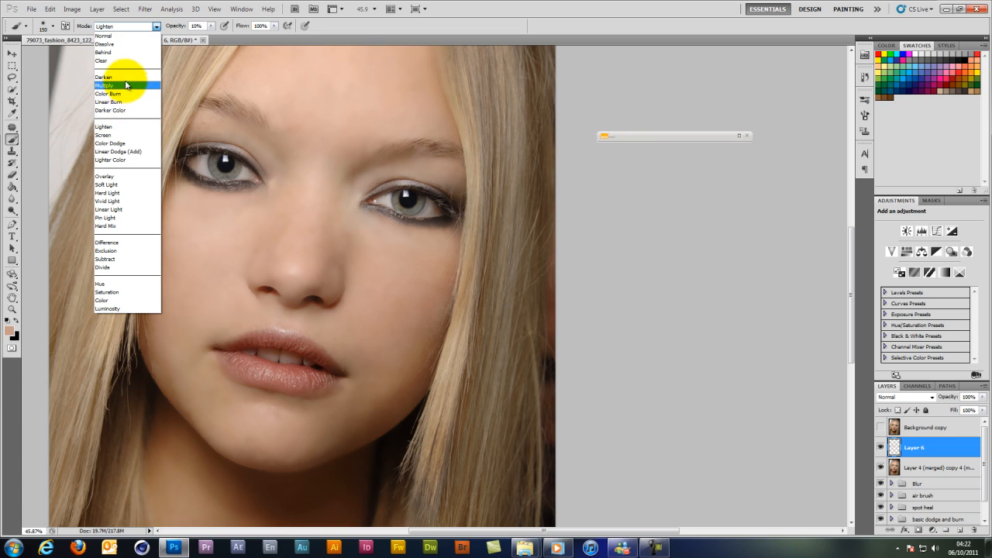
pyautogui.click(123, 77)
pyautogui.moveTo(403, 237)
pyautogui.mouseDown()
pyautogui.moveTo(385, 236)
pyautogui.moveTo(370, 216)
pyautogui.moveTo(450, 240)
pyautogui.moveTo(432, 241)
pyautogui.mouseUp()
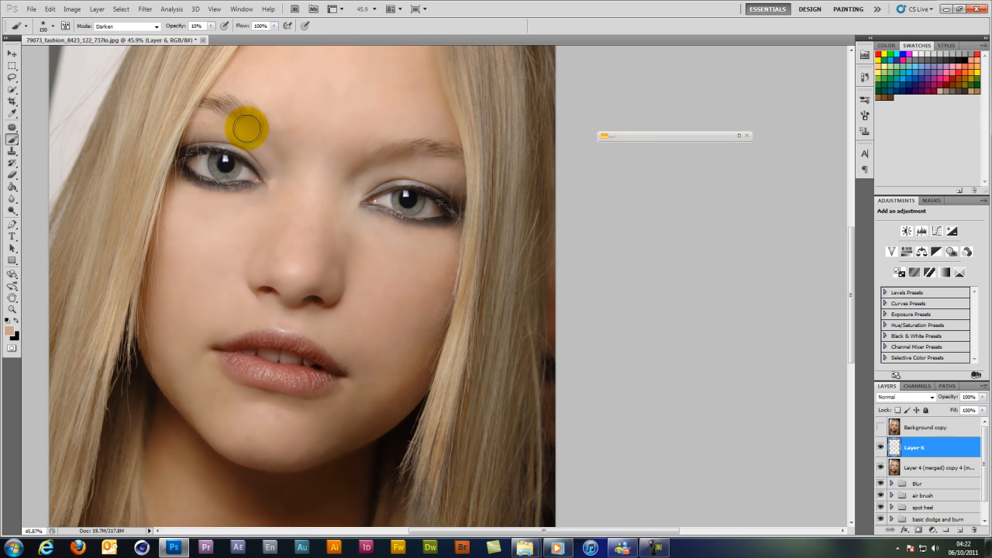
pyautogui.moveTo(246, 128)
pyautogui.mouseDown()
pyautogui.moveTo(272, 148)
pyautogui.moveTo(220, 120)
pyautogui.mouseUp()
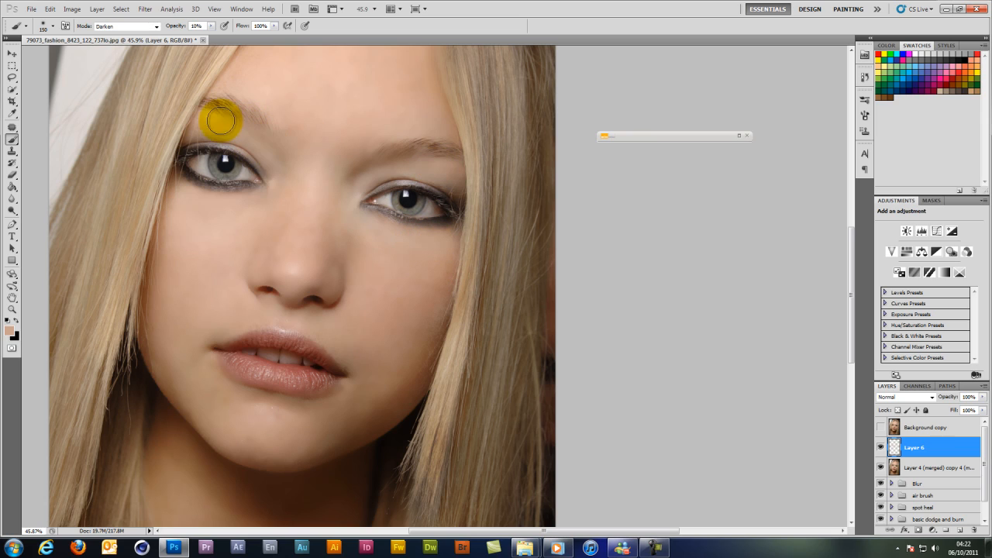
# Step: Brush in Lighten mode over the skin above both eyes and across the lower face from jaw to cheek
pyautogui.click(147, 26)
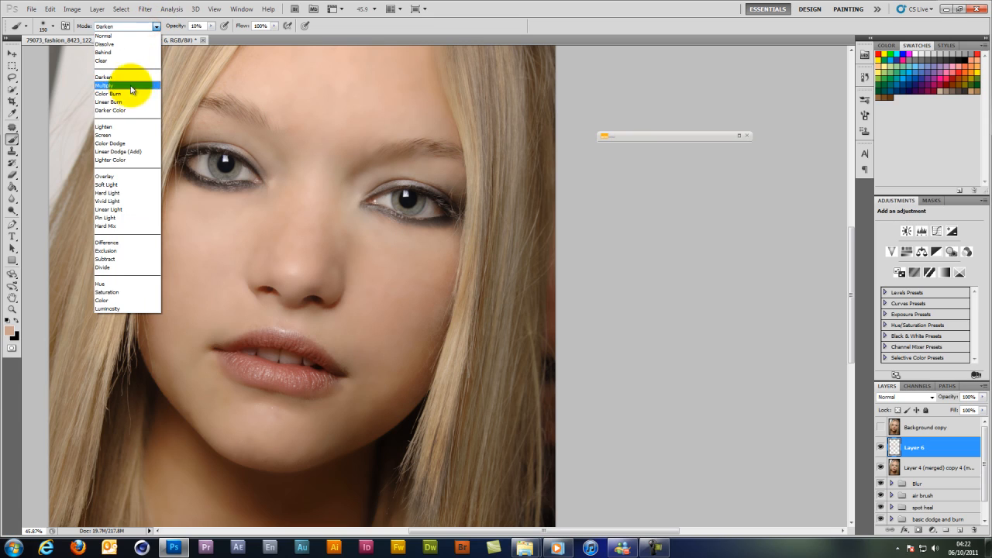
pyautogui.click(124, 127)
pyautogui.moveTo(255, 143)
pyautogui.mouseDown()
pyautogui.moveTo(209, 125)
pyautogui.moveTo(244, 128)
pyautogui.moveTo(191, 125)
pyautogui.moveTo(277, 163)
pyautogui.moveTo(449, 172)
pyautogui.mouseUp()
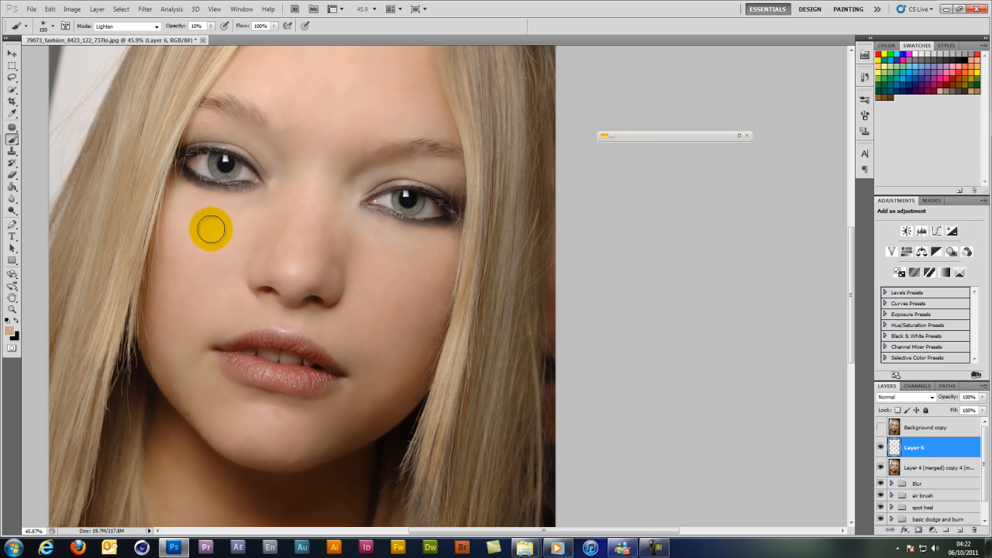
pyautogui.moveTo(216, 395)
pyautogui.mouseDown()
pyautogui.moveTo(362, 384)
pyautogui.moveTo(321, 431)
pyautogui.moveTo(387, 300)
pyautogui.moveTo(381, 373)
pyautogui.moveTo(366, 410)
pyautogui.moveTo(386, 389)
pyautogui.moveTo(351, 428)
pyautogui.moveTo(426, 367)
pyautogui.moveTo(361, 436)
pyautogui.moveTo(331, 446)
pyautogui.moveTo(371, 421)
pyautogui.moveTo(292, 430)
pyautogui.moveTo(363, 404)
pyautogui.moveTo(180, 354)
pyautogui.moveTo(175, 376)
pyautogui.moveTo(157, 357)
pyautogui.moveTo(185, 401)
pyautogui.moveTo(147, 327)
pyautogui.moveTo(375, 385)
pyautogui.moveTo(408, 385)
pyautogui.moveTo(432, 321)
pyautogui.mouseUp()
# Step: Brush a brown skin tone in Lighten mode over the shadowed neck below the chin
pyautogui.press('space')
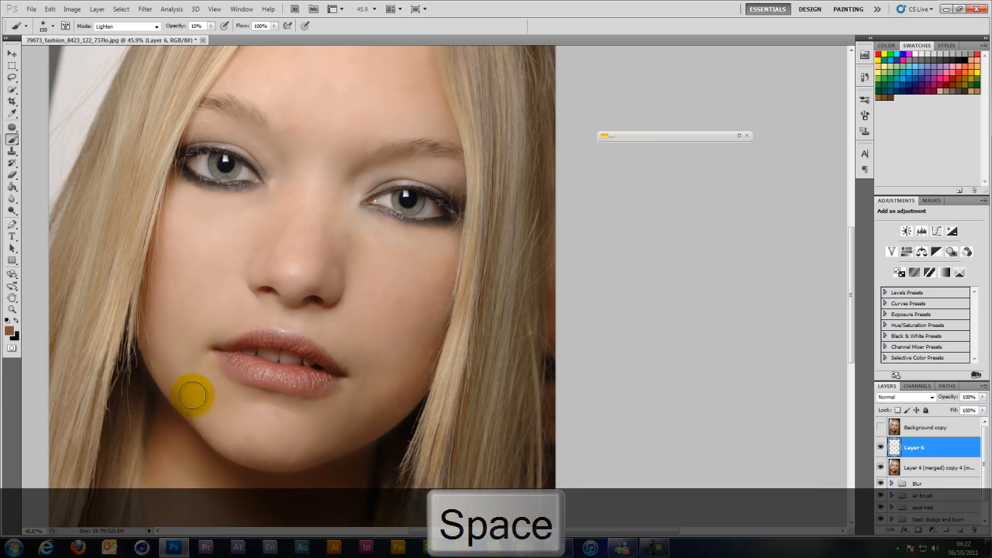
pyautogui.moveTo(198, 432); pyautogui.dragTo(220, 301)
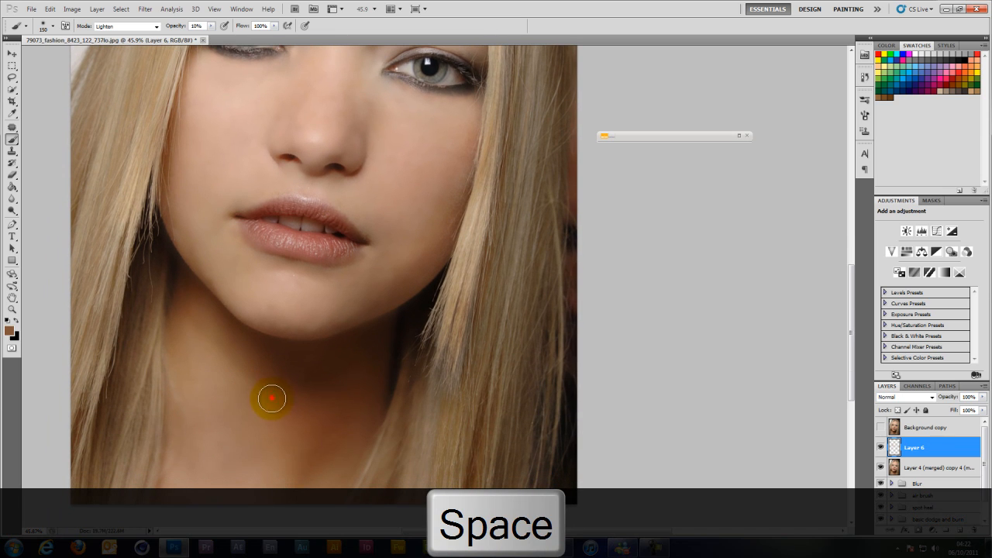
pyautogui.moveTo(271, 399); pyautogui.dragTo(256, 440)
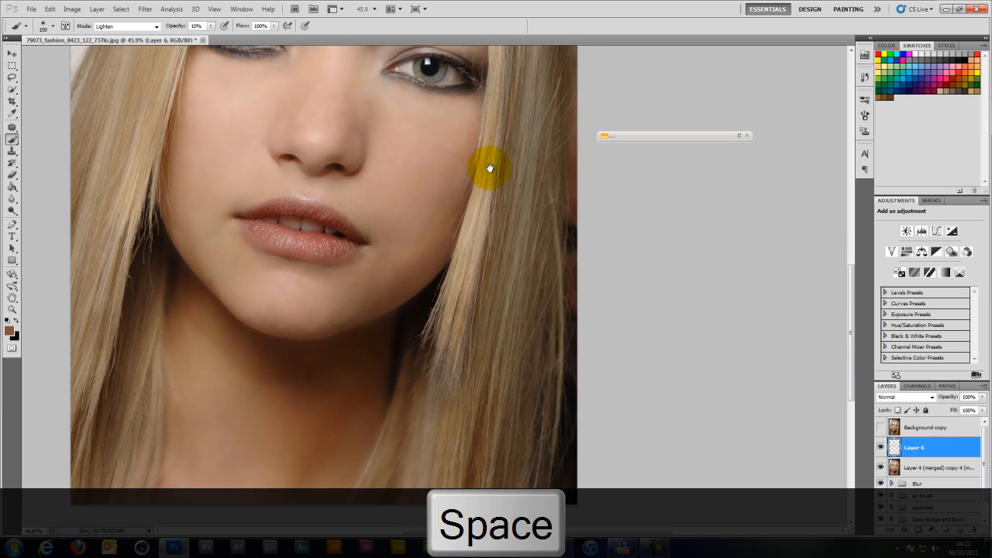
# Step: Sample forehead and inner-brow skin tones and brush them in Lighten mode around the inner ends of both eyebrows
pyautogui.moveTo(488, 165); pyautogui.dragTo(512, 422)
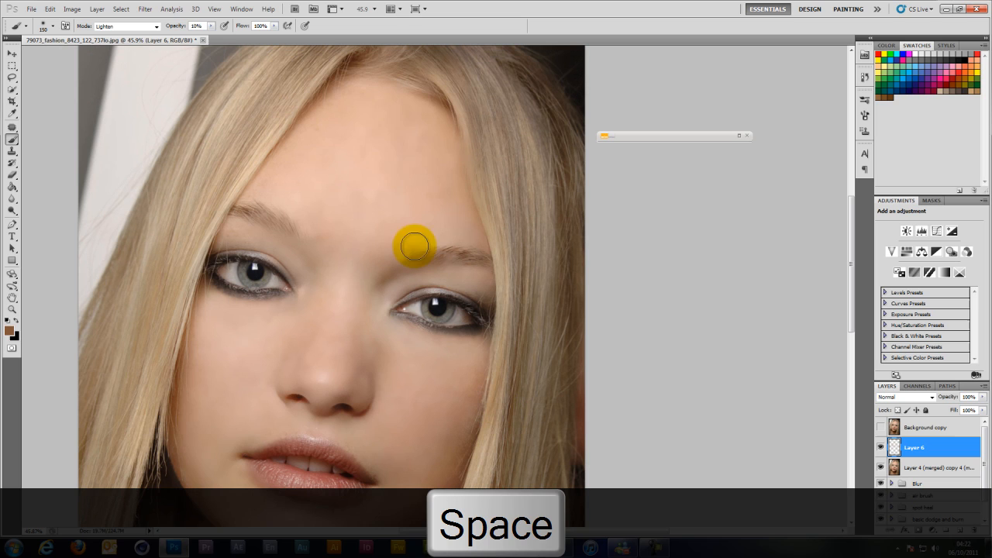
pyautogui.keyDown('alt'); pyautogui.click(392, 161); pyautogui.keyUp('alt')
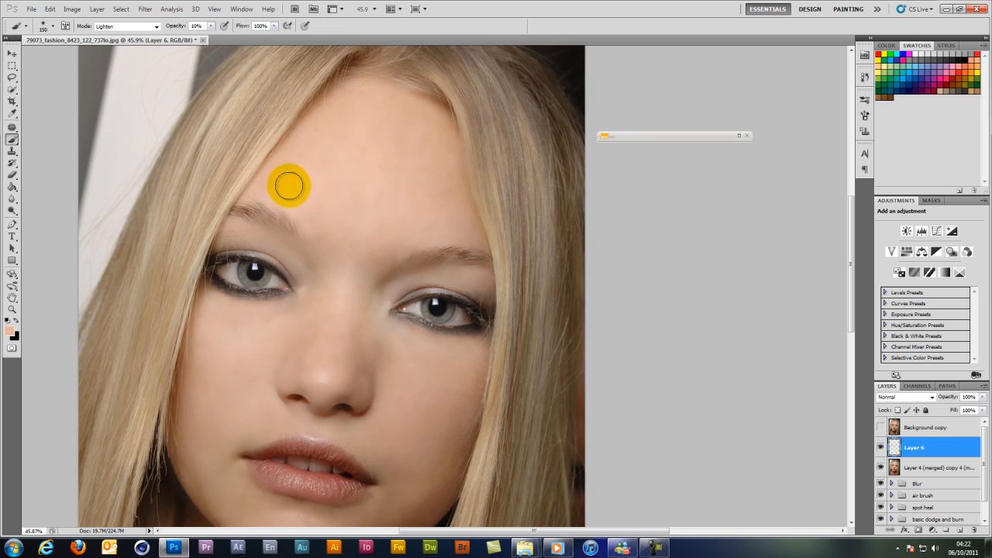
pyautogui.keyDown('alt'); pyautogui.click(323, 235); pyautogui.keyUp('alt')
pyautogui.moveTo(315, 232)
pyautogui.mouseDown()
pyautogui.moveTo(308, 217)
pyautogui.moveTo(317, 238)
pyautogui.mouseUp()
pyautogui.keyDown('alt'); pyautogui.click(391, 259); pyautogui.keyUp('alt')
pyautogui.moveTo(393, 258); pyautogui.dragTo(408, 239)
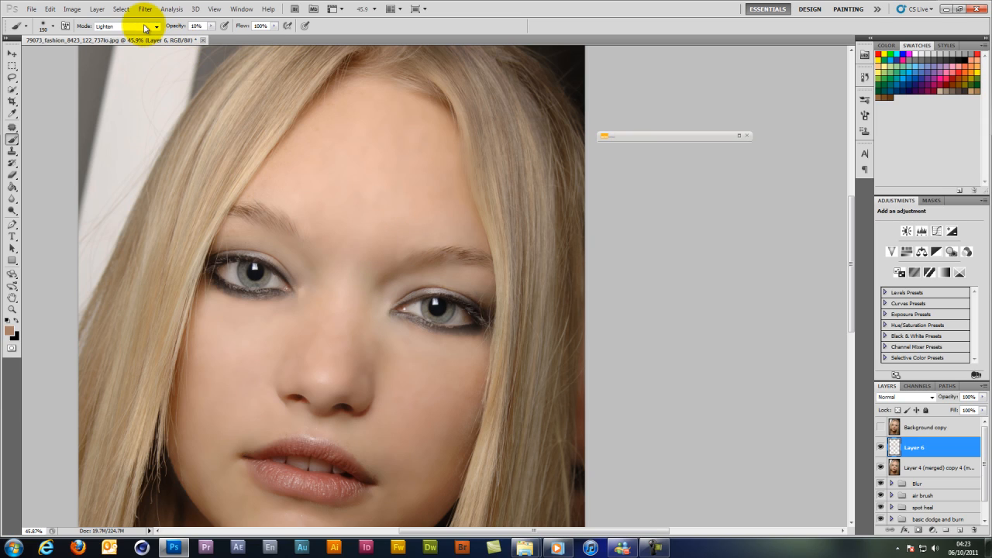
# Step: Brush the inner ends of both eyebrows in Darken mode at 4% opacity with a 100 px brush
pyautogui.click(139, 24)
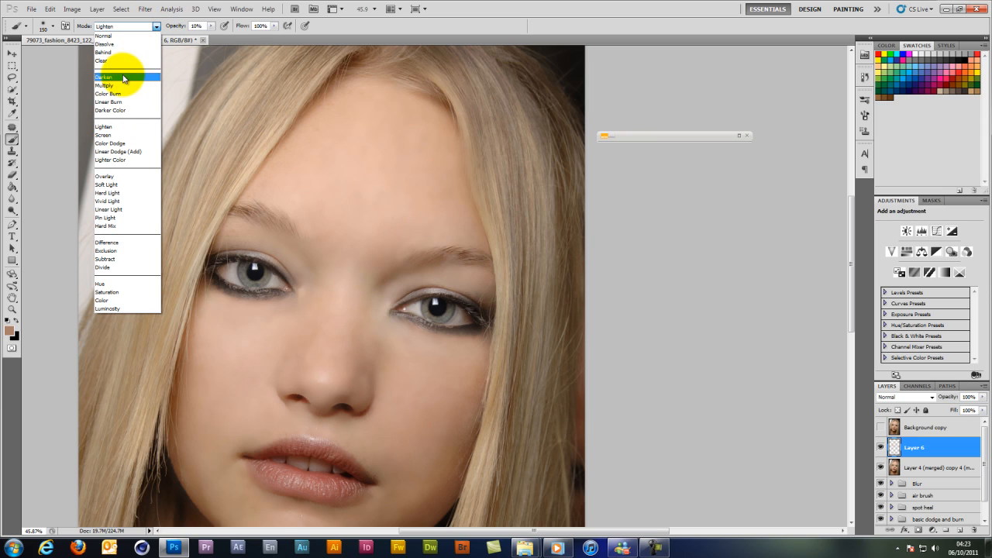
pyautogui.click(122, 76)
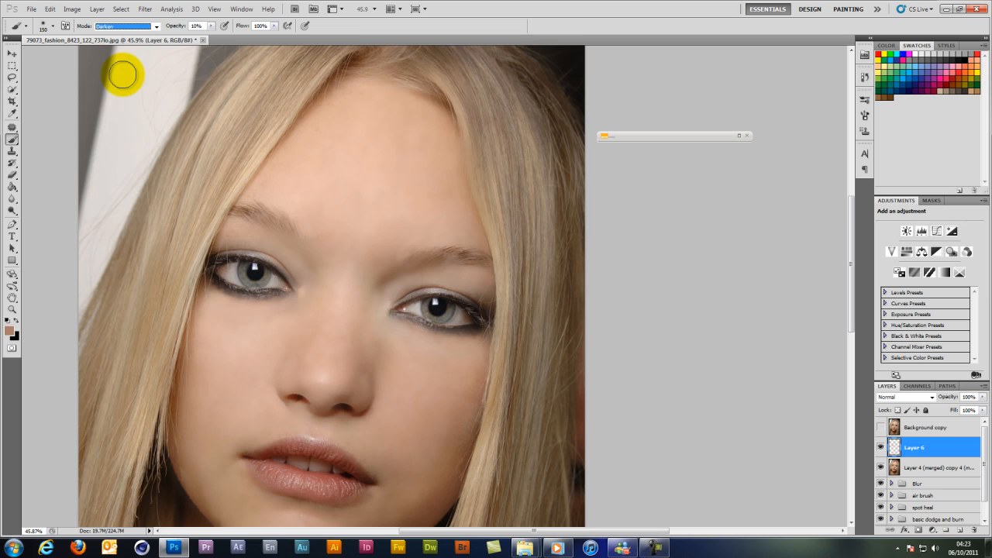
pyautogui.press('0')
pyautogui.press('5')
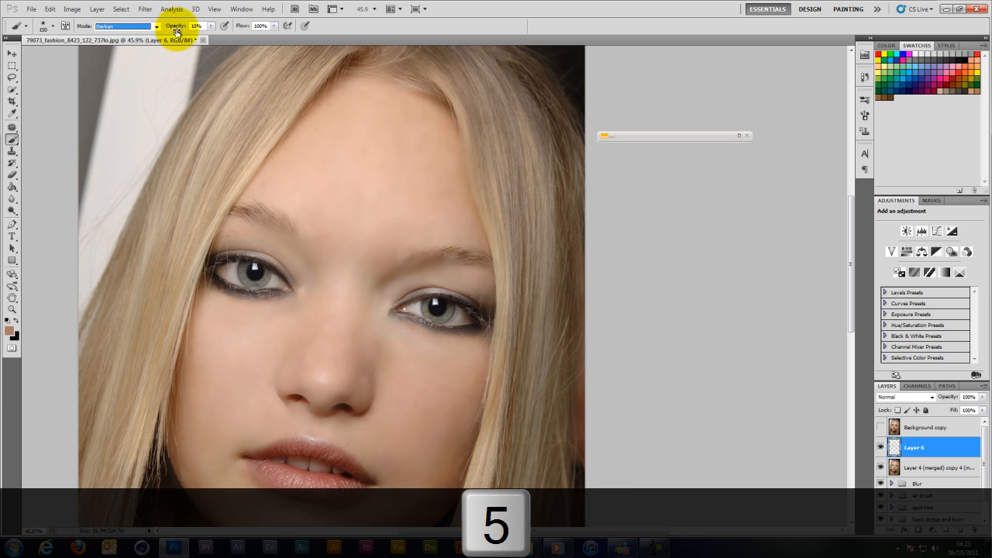
pyautogui.moveTo(210, 26); pyautogui.dragTo(208, 35)
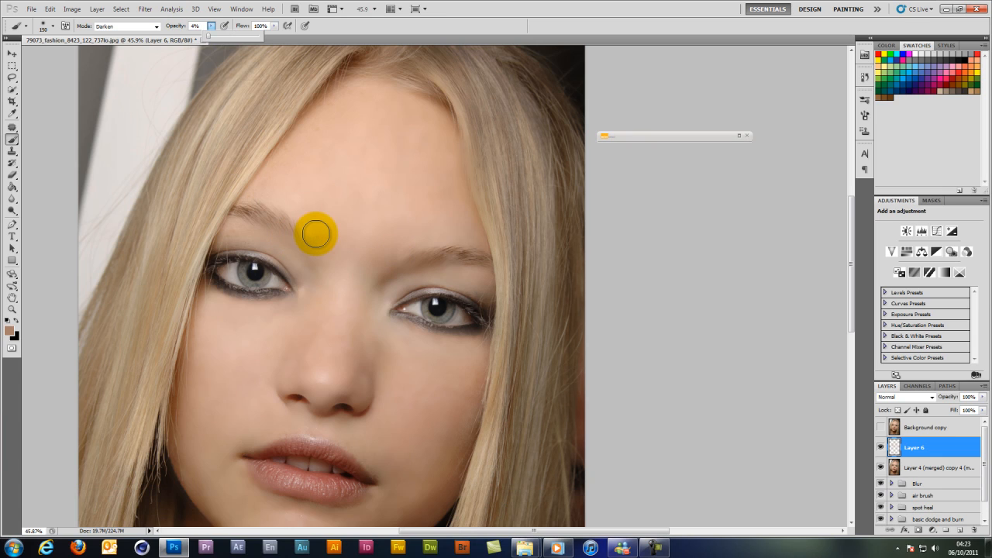
pyautogui.press('[')
pyautogui.press('[')
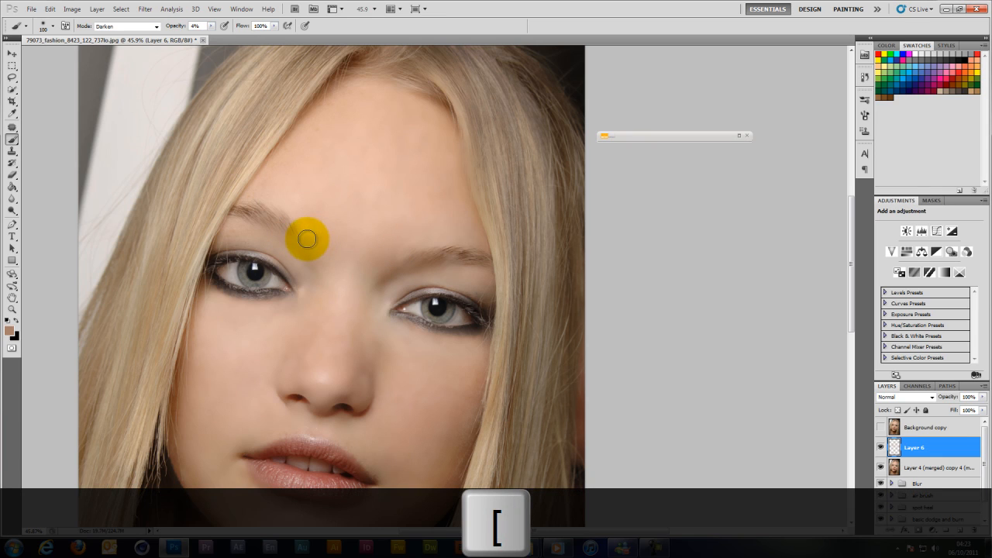
pyautogui.moveTo(307, 237)
pyautogui.mouseDown()
pyautogui.moveTo(303, 215)
pyautogui.moveTo(305, 236)
pyautogui.mouseUp()
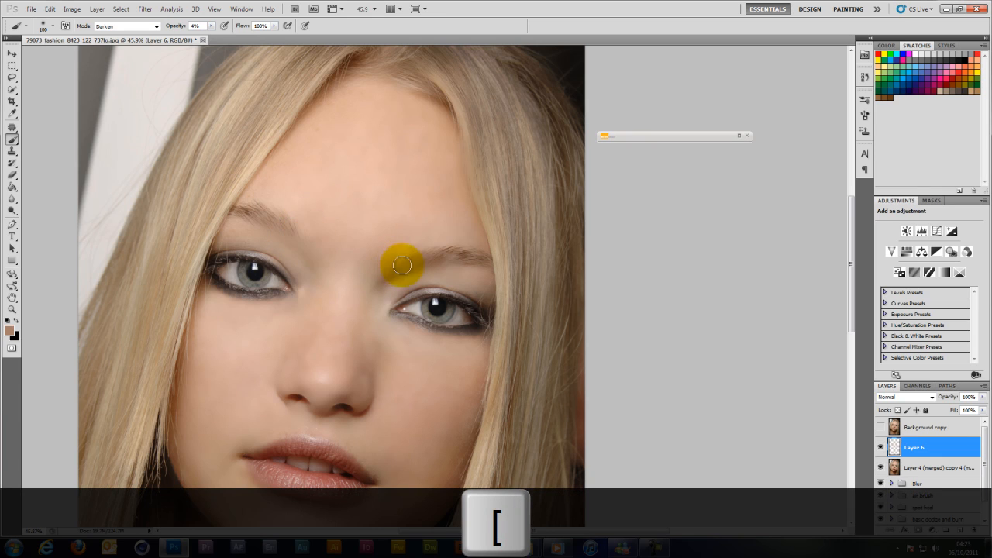
pyautogui.moveTo(401, 265)
pyautogui.mouseDown()
pyautogui.moveTo(408, 243)
pyautogui.moveTo(399, 255)
pyautogui.moveTo(301, 224)
pyautogui.moveTo(314, 230)
pyautogui.moveTo(349, 218)
pyautogui.mouseUp()
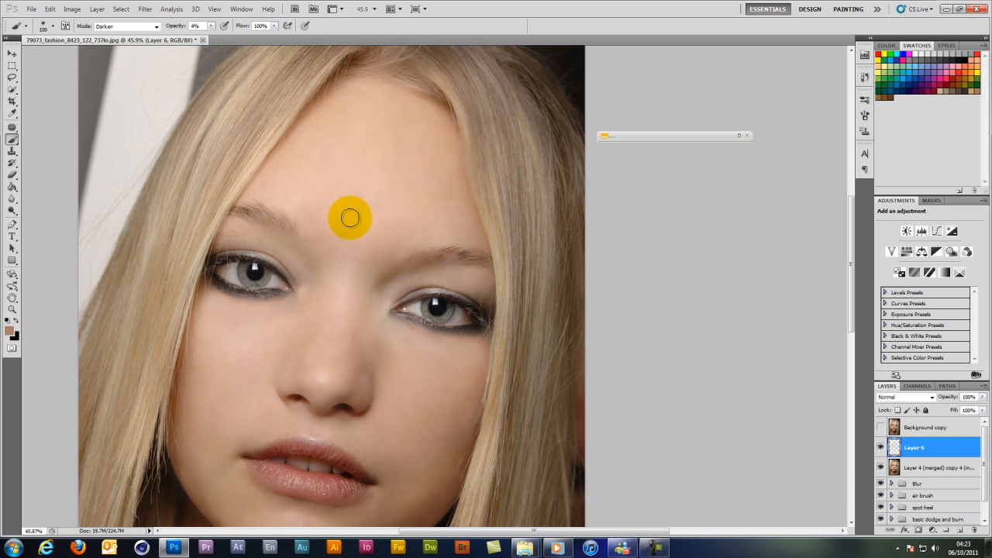
# Step: Compare the whole portrait with Layer 6 hidden and shown
pyautogui.scroll(-7, 350, 218)
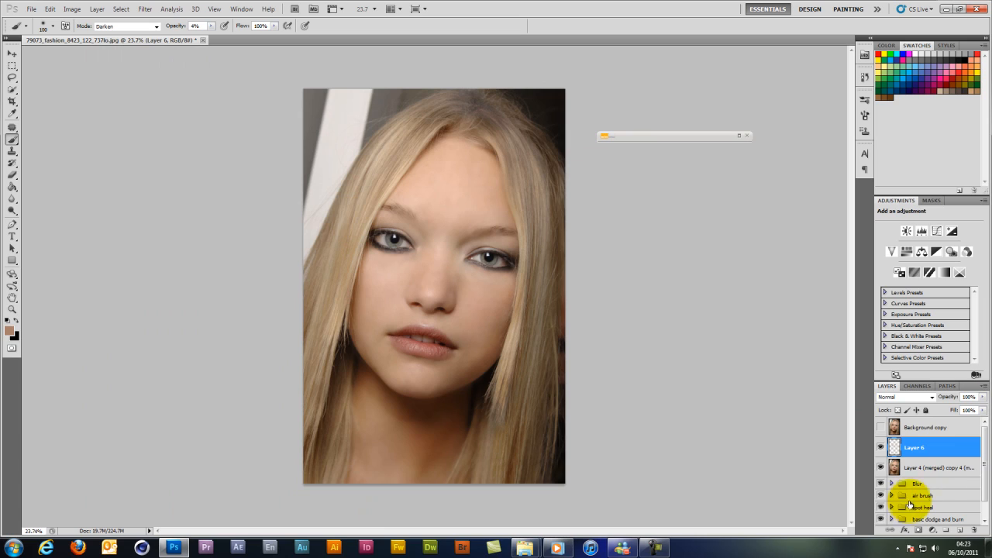
pyautogui.click(879, 447)
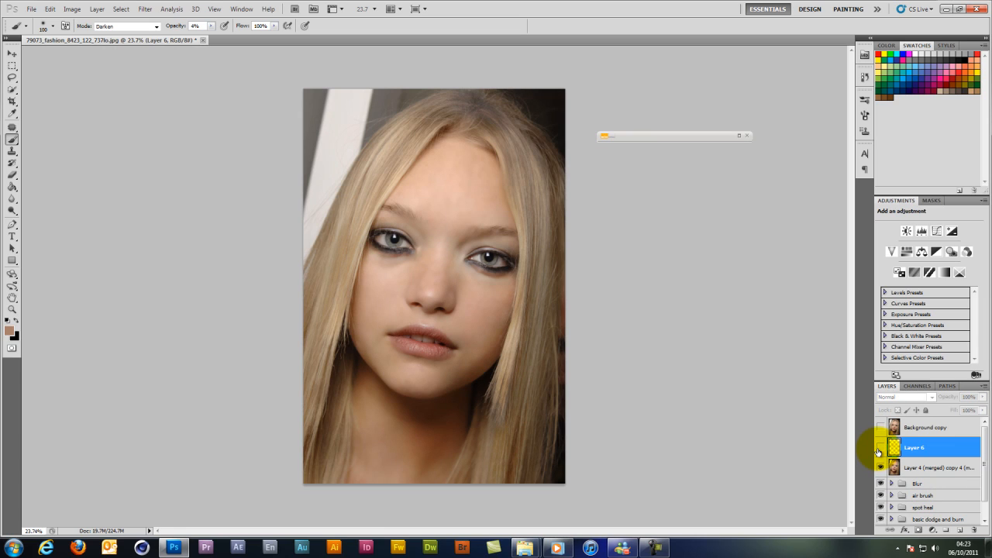
pyautogui.click(880, 447)
pyautogui.click(879, 448)
pyautogui.click(879, 448)
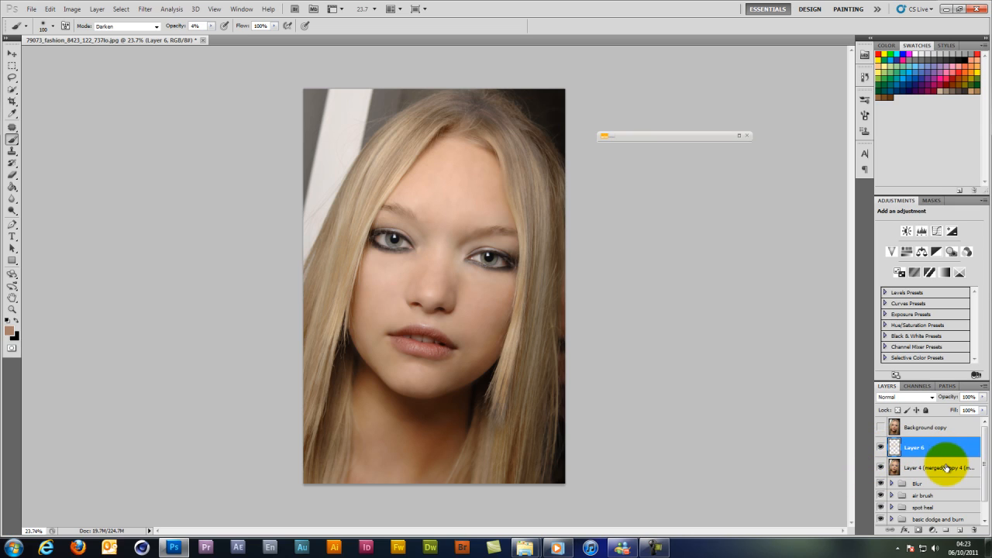
# Step: Stamp Layer 6 and the merged Layer 4 copy beneath it into a new merged layer, keeping the originals
pyautogui.click(945, 467)
pyautogui.keyDown('ctrl'); pyautogui.click(945, 449); pyautogui.keyUp('ctrl')
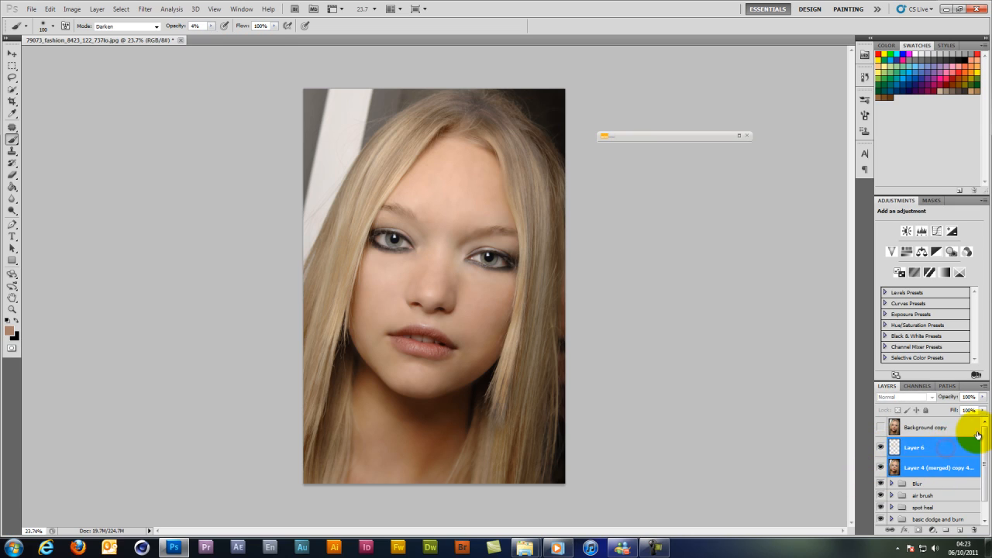
pyautogui.hotkey('ctrl', 'alt', 'e')
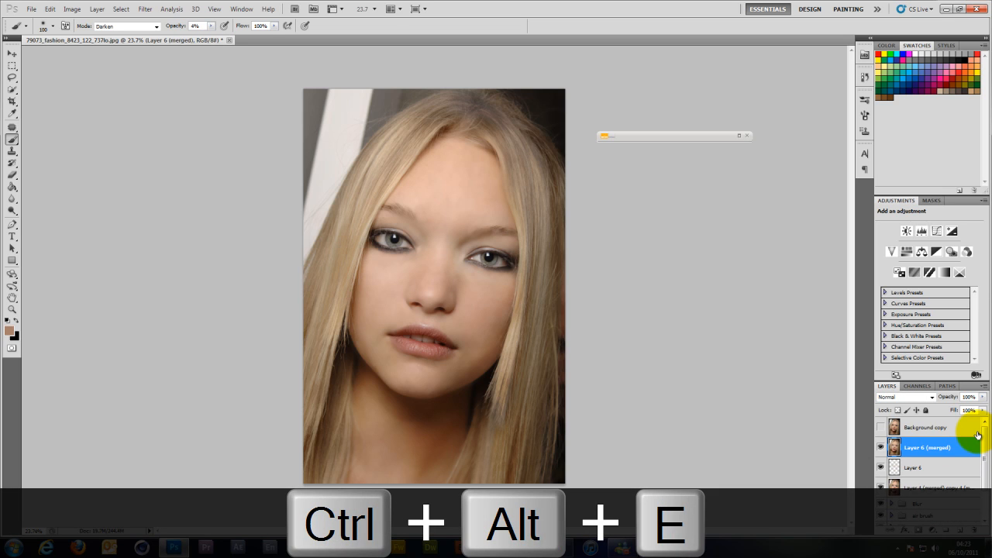
# Step: Group Layer 6 and the merged Layer 4 copy as "touch up 2", leaving the new merged layer above selected
pyautogui.click(937, 467)
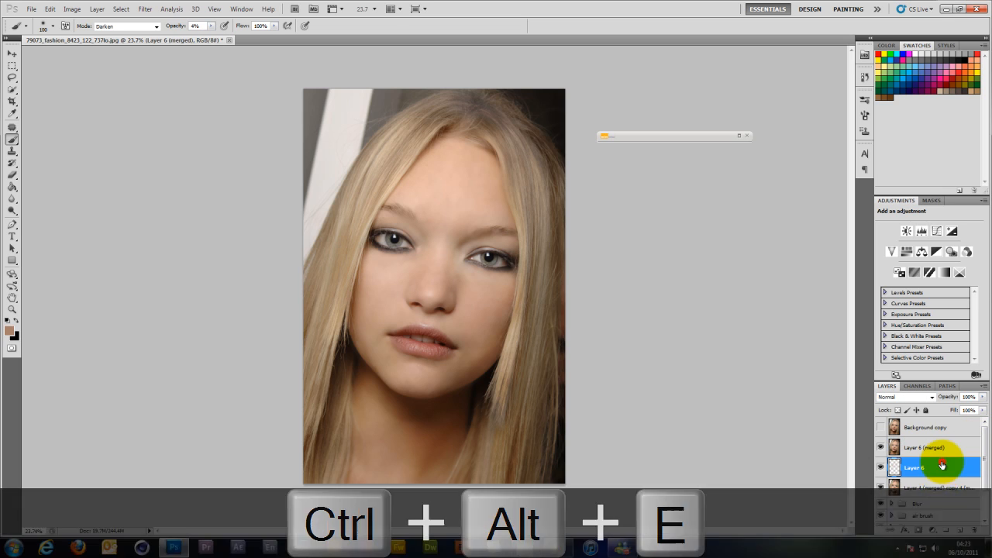
pyautogui.keyDown('ctrl'); pyautogui.click(939, 490); pyautogui.keyUp('ctrl')
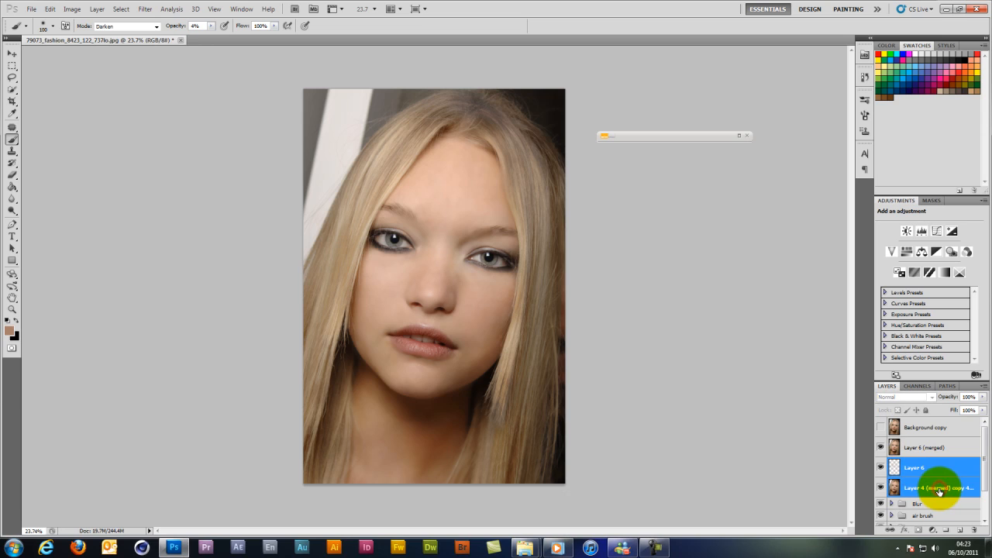
pyautogui.hotkey('ctrl', 'g')
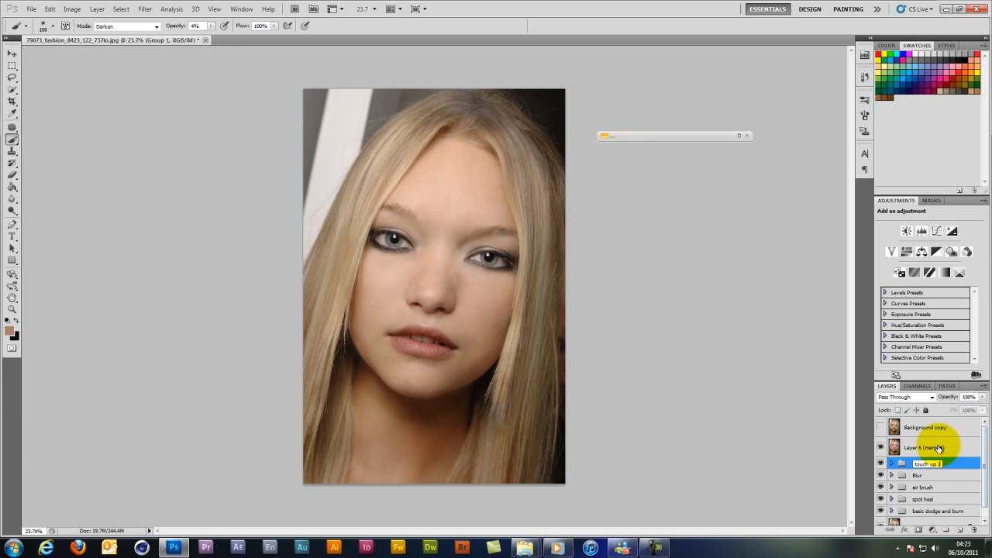
pyautogui.click(938, 448)
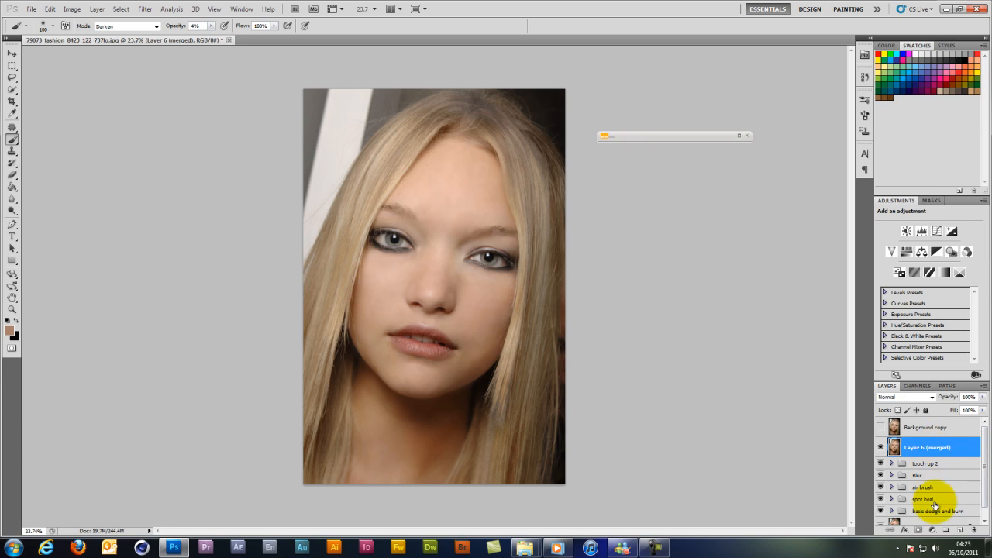
# Step: Add a Warming Filter (85) photo filter adjustment layer above the merged layer, with 32% density
pyautogui.click(933, 529)
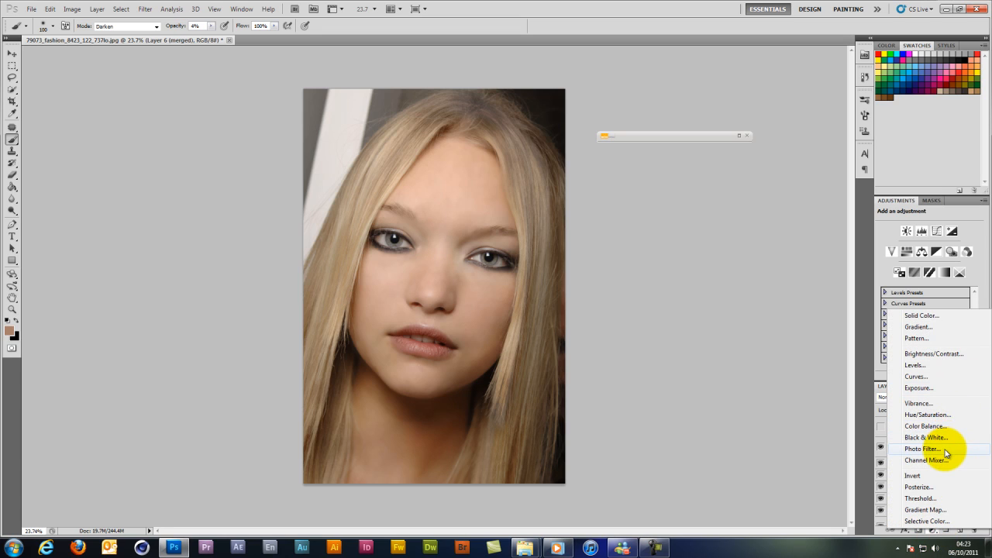
pyautogui.click(945, 452)
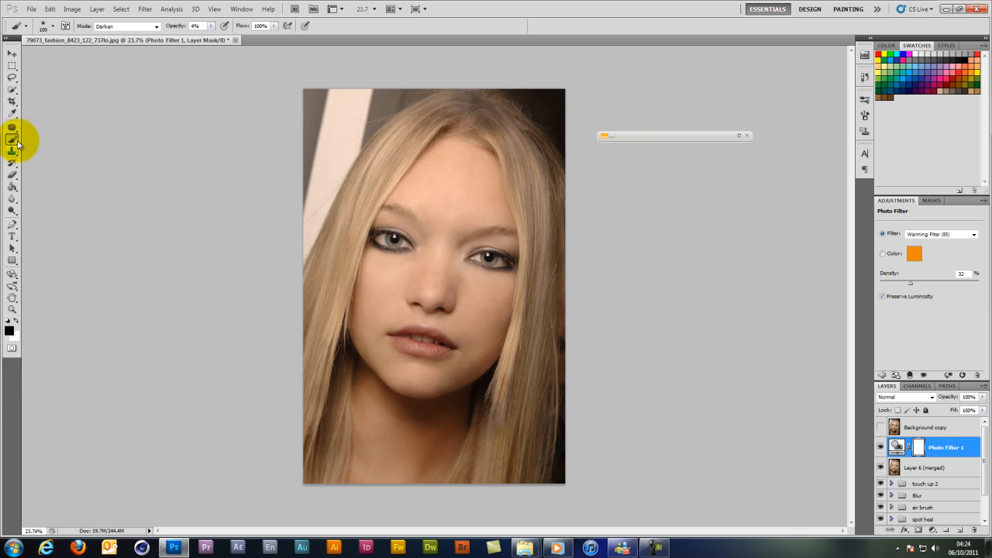
# Step: Mask the warming filter off the background beside the hair with a black 1100 px brush in Normal mode at 100% opacity
pyautogui.click(151, 29)
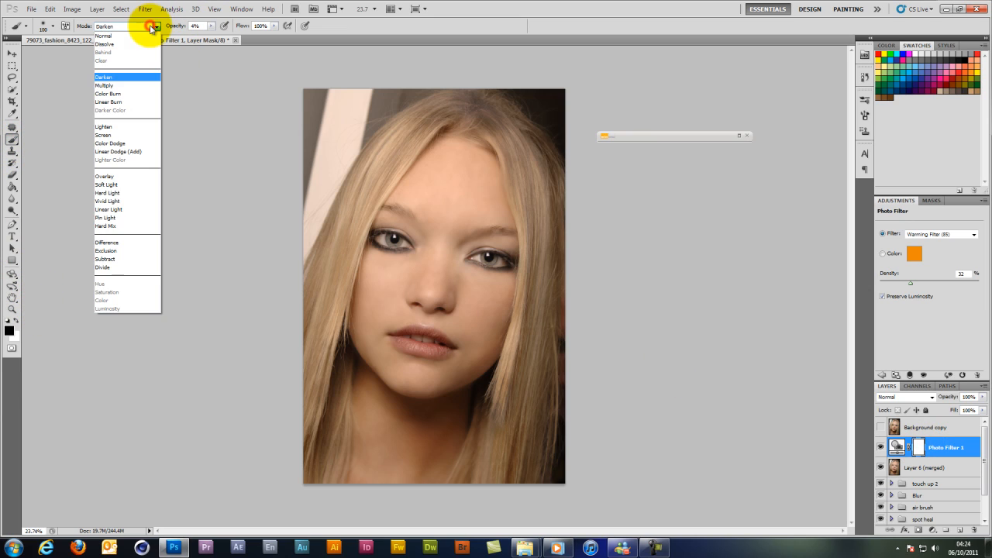
pyautogui.click(128, 36)
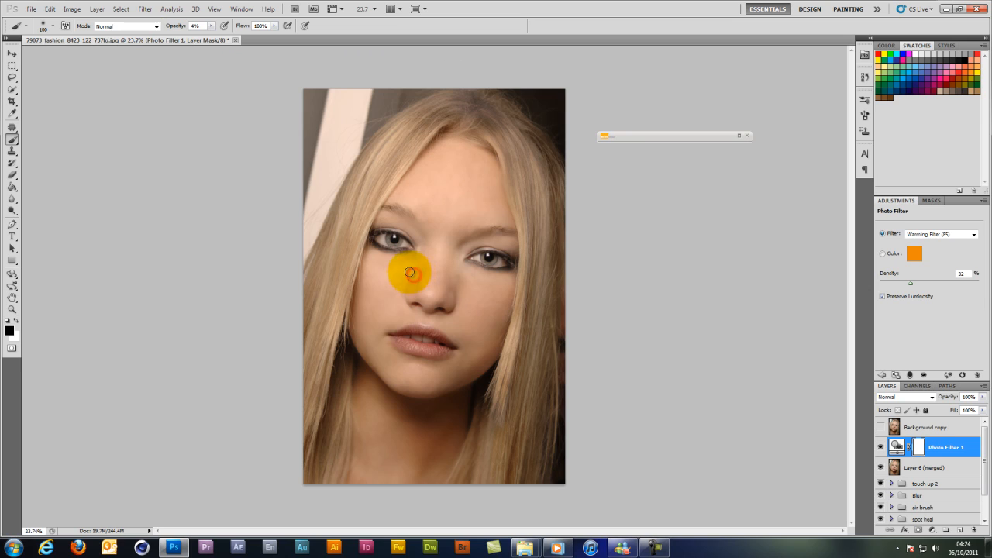
pyautogui.press('0')
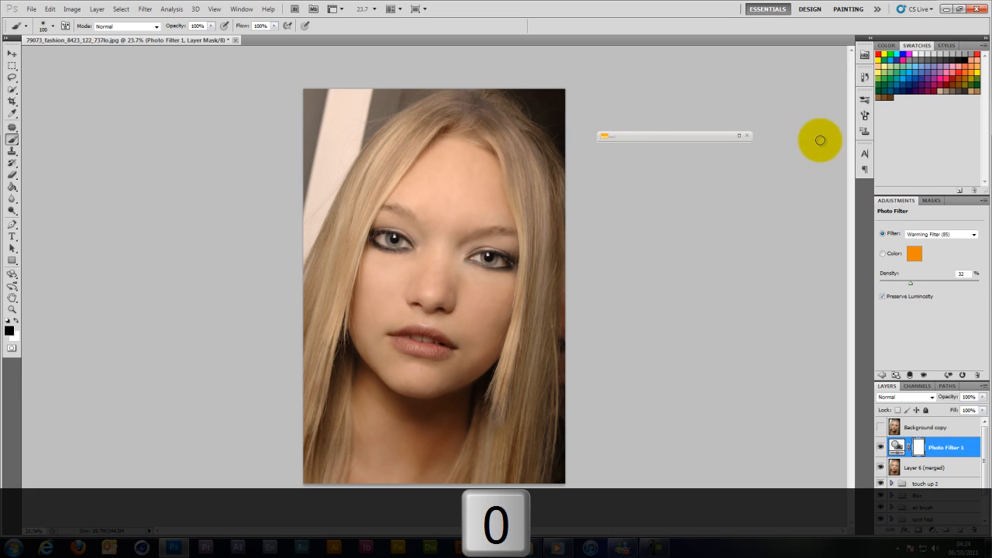
pyautogui.press(']')
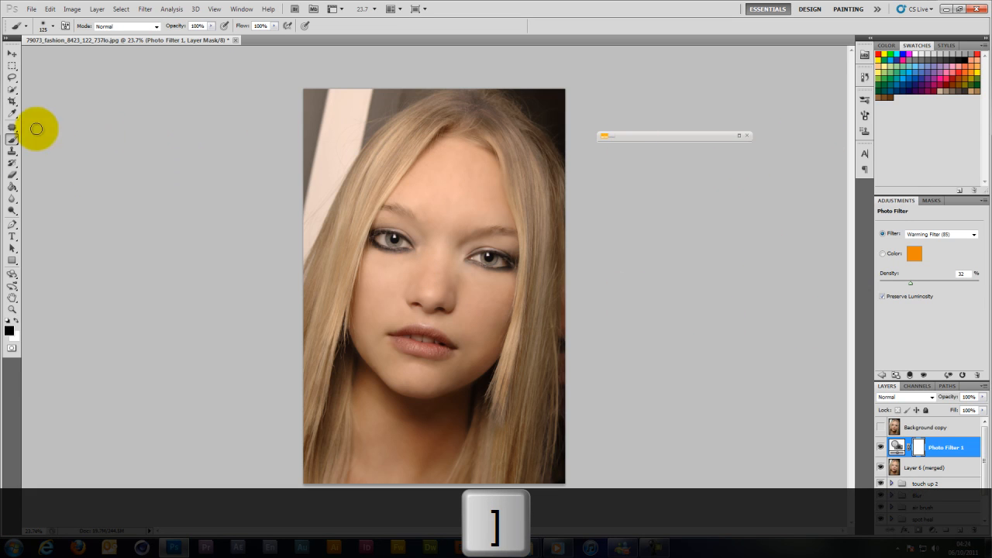
pyautogui.press(']')
pyautogui.press(']')
pyautogui.press(']')
pyautogui.press(']')
pyautogui.press(']')
pyautogui.press(']')
pyautogui.press(']')
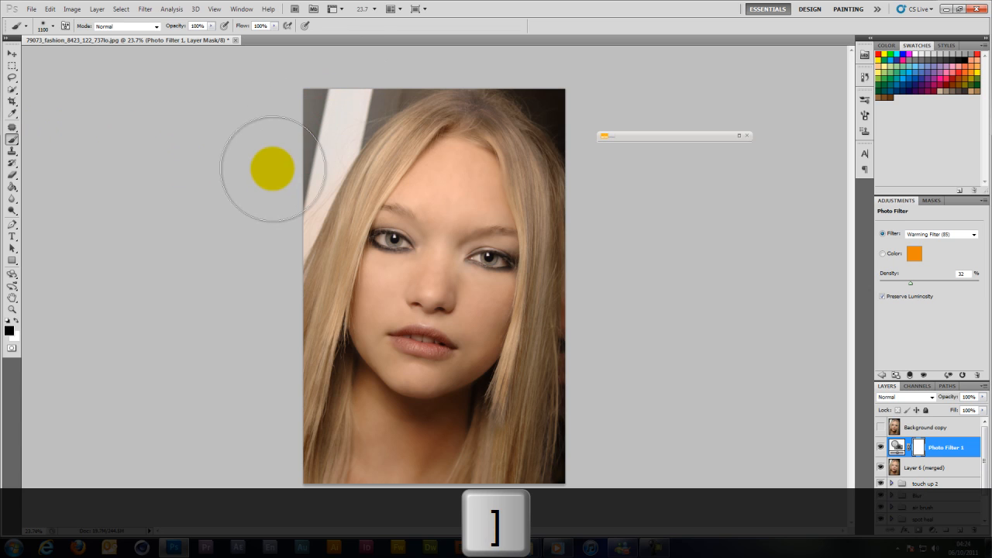
pyautogui.moveTo(347, 68)
pyautogui.mouseDown()
pyautogui.moveTo(302, 163)
pyautogui.moveTo(251, 225)
pyautogui.mouseUp()
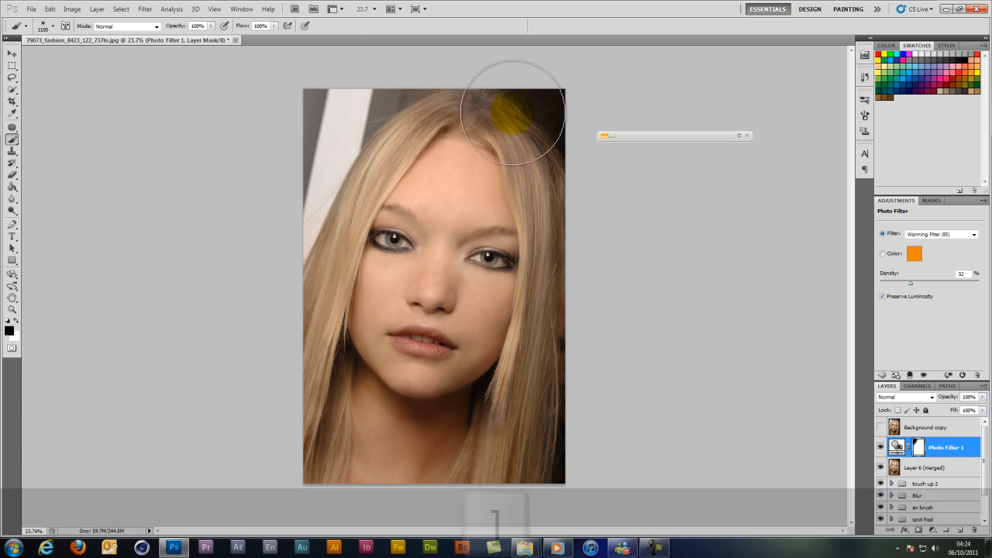
# Step: Mask the warming filter off both eyes with a 300 px black brush and off the lips with a 150 px brush
pyautogui.press('[')
pyautogui.press('[')
pyautogui.press('[')
pyautogui.press('[')
pyautogui.press('[')
pyautogui.press('[')
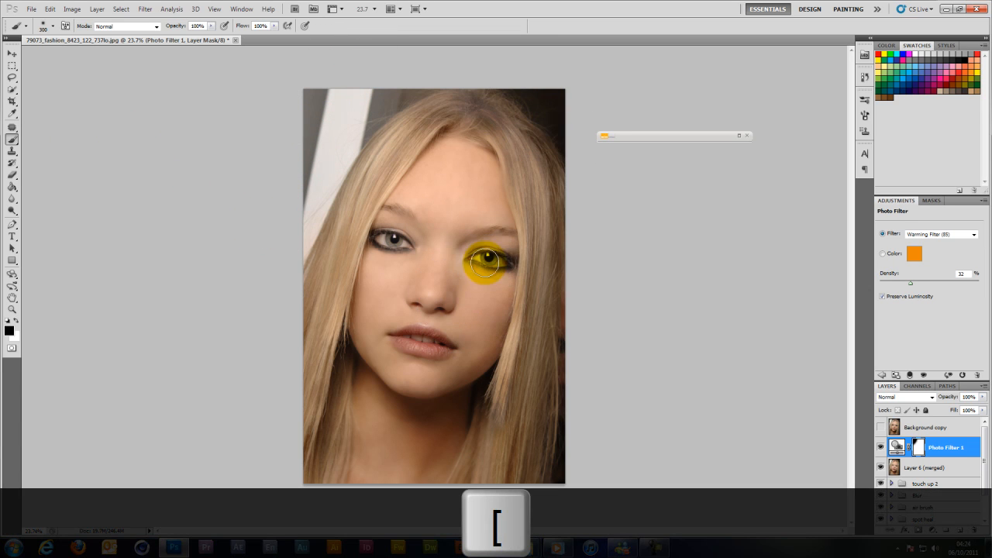
pyautogui.moveTo(501, 266); pyautogui.dragTo(375, 237)
pyautogui.press('[')
pyautogui.moveTo(416, 334)
pyautogui.mouseDown()
pyautogui.moveTo(406, 343)
pyautogui.moveTo(433, 354)
pyautogui.moveTo(419, 341)
pyautogui.moveTo(392, 341)
pyautogui.mouseUp()
pyautogui.click(650, 547)
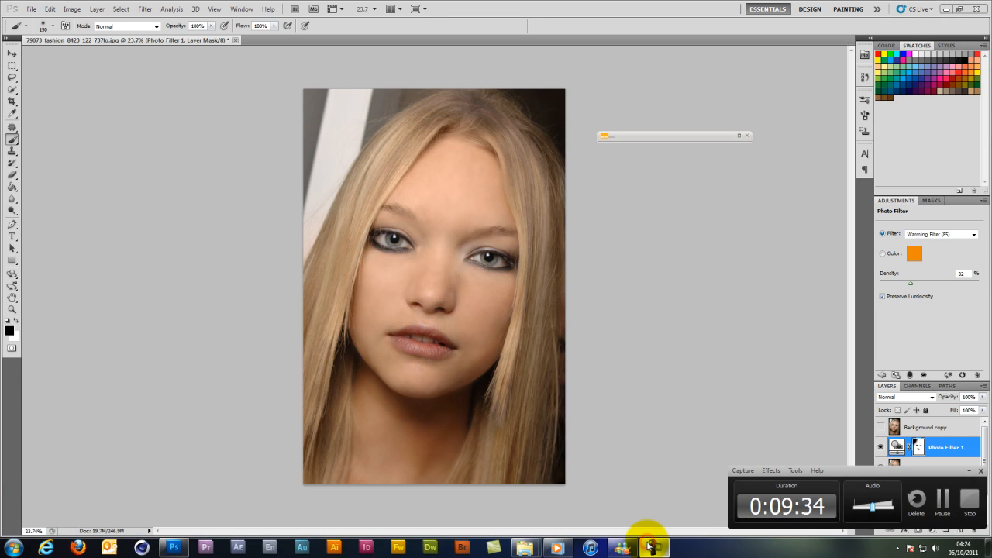
pyautogui.click(650, 547)
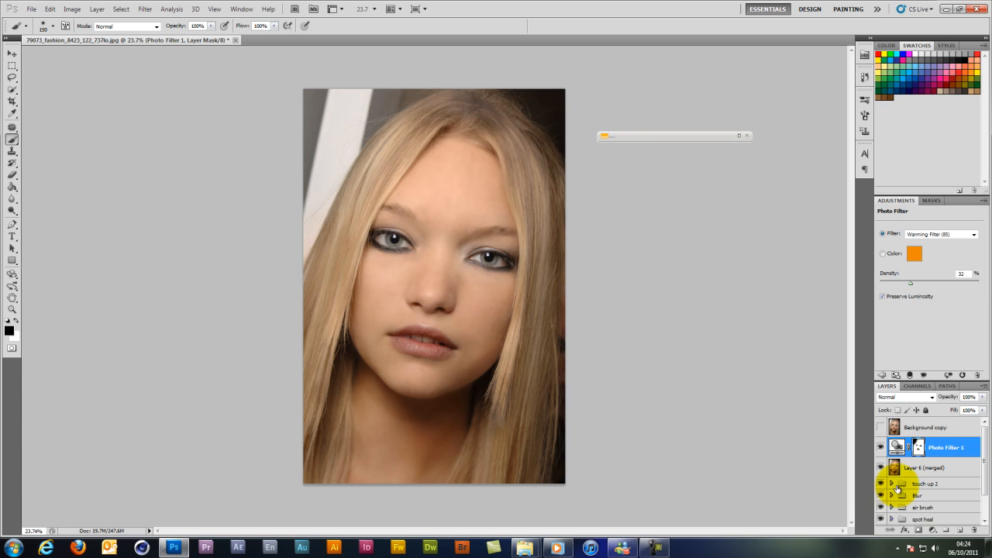
# Step: Compare the retouched portrait with the original by showing and hiding the Background copy layer
pyautogui.click(881, 428)
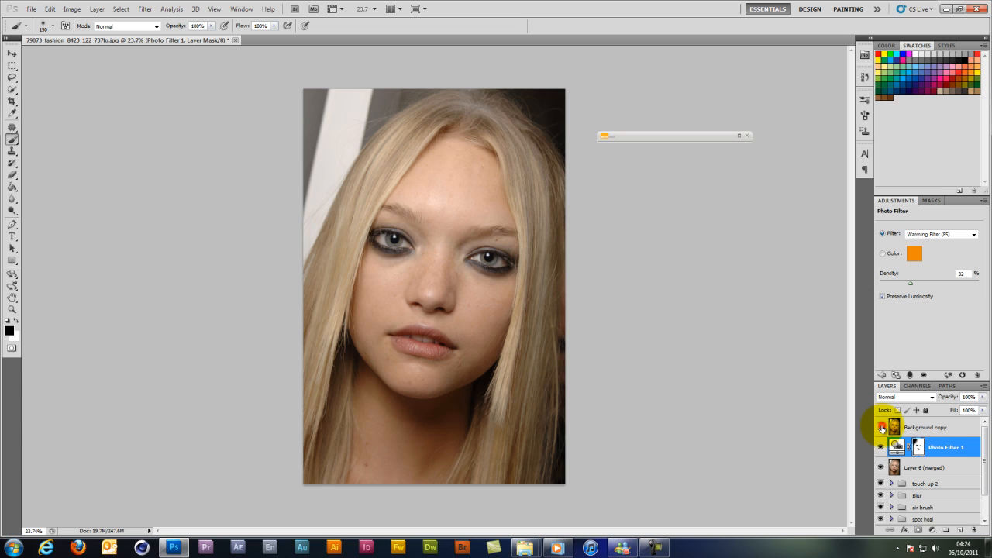
pyautogui.click(881, 428)
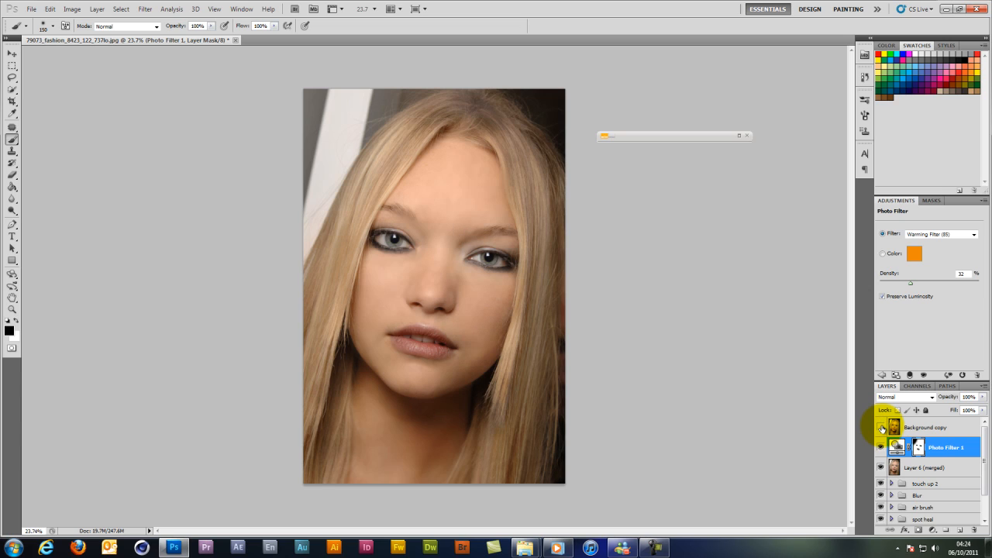
pyautogui.click(881, 428)
pyautogui.click(881, 428)
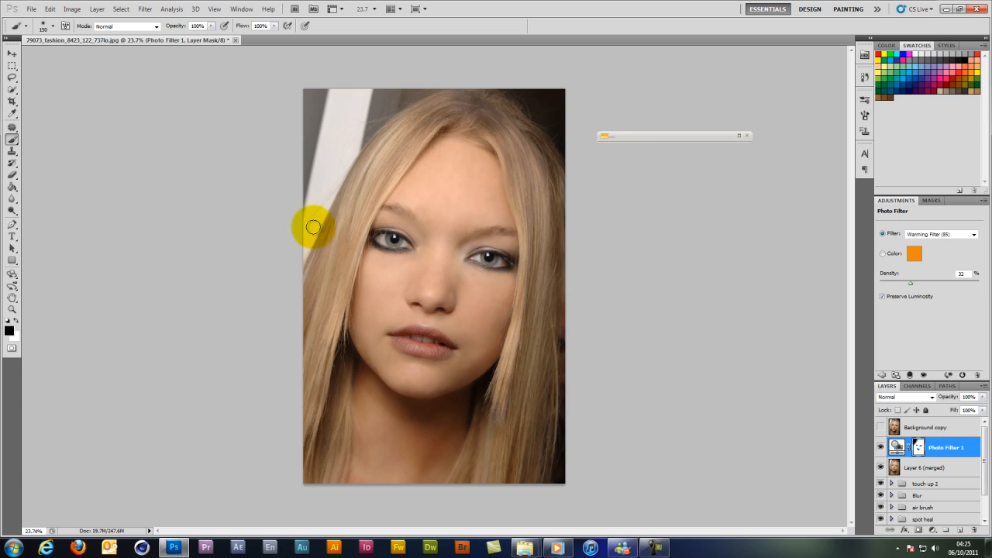
# Step: Brush black at 150 px on the photo filter's mask along the background edge beside the hair
pyautogui.moveTo(313, 227)
pyautogui.mouseDown()
pyautogui.moveTo(292, 272)
pyautogui.moveTo(330, 190)
pyautogui.mouseUp()
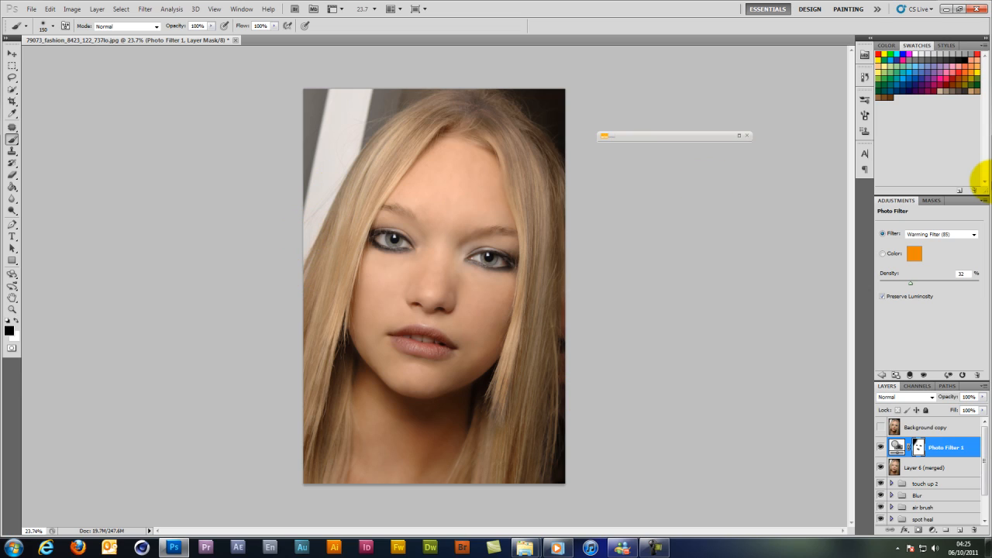